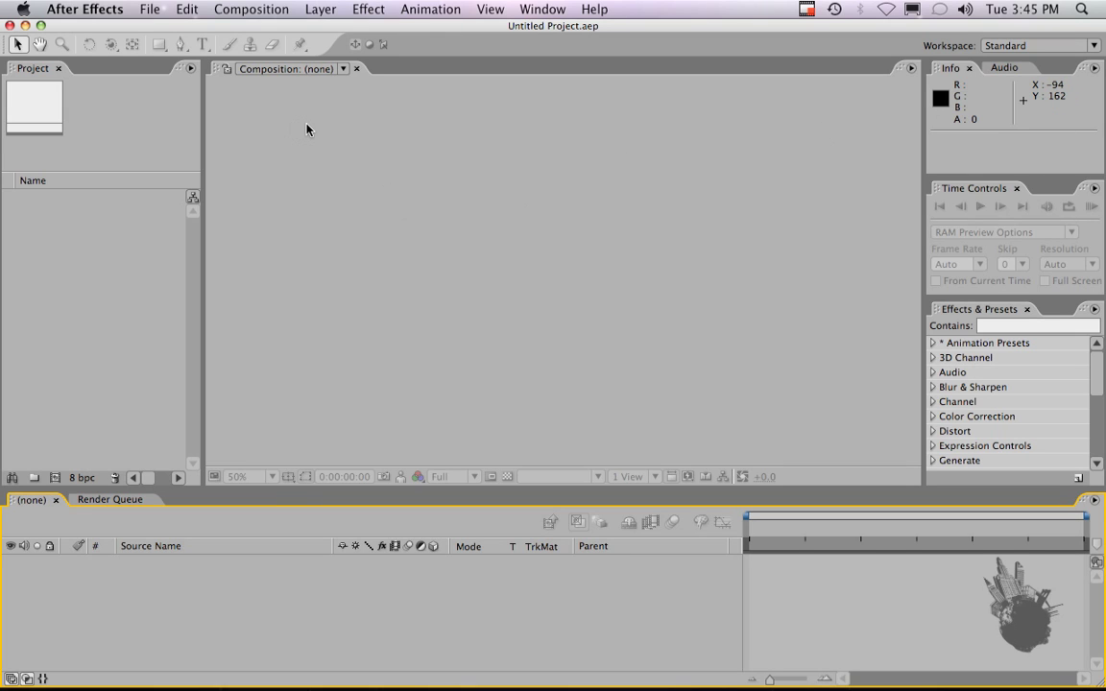
Step: Start a new composition from the Project panel to bring up Comp 1's settings at 720×540
click(122, 78)
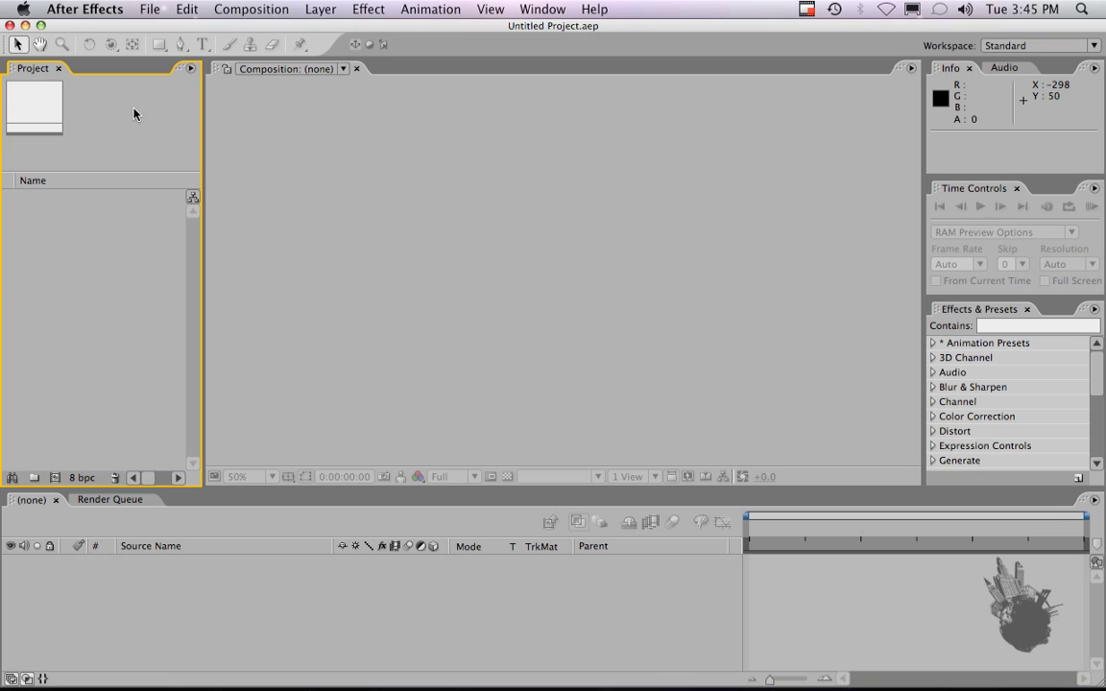
click(338, 103)
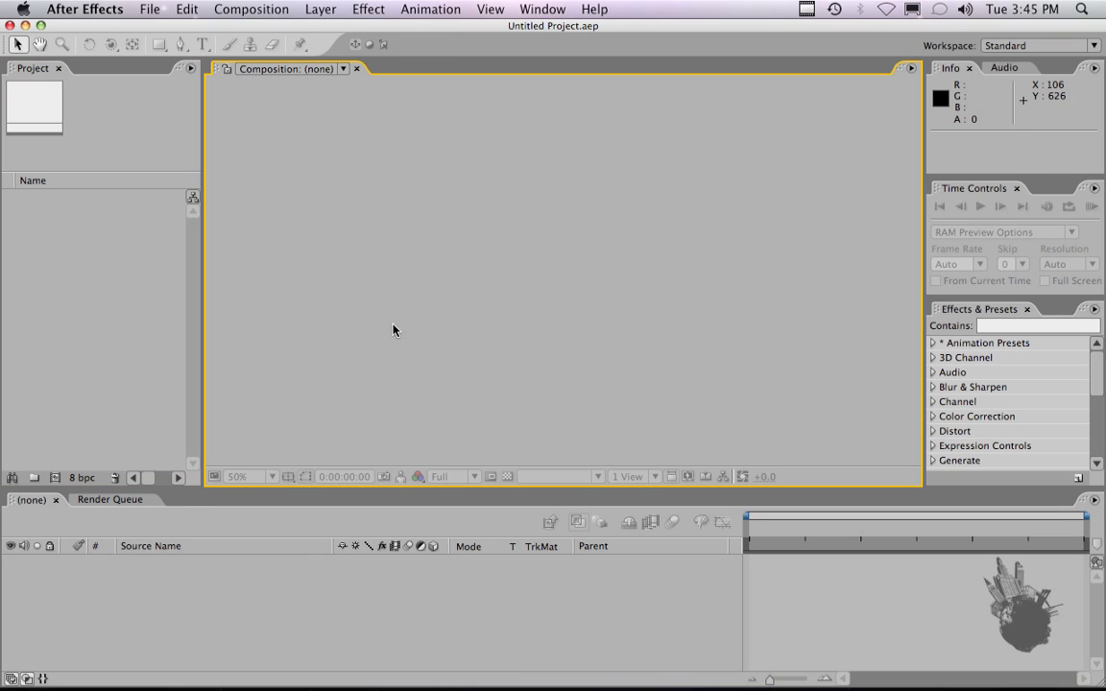
click(53, 482)
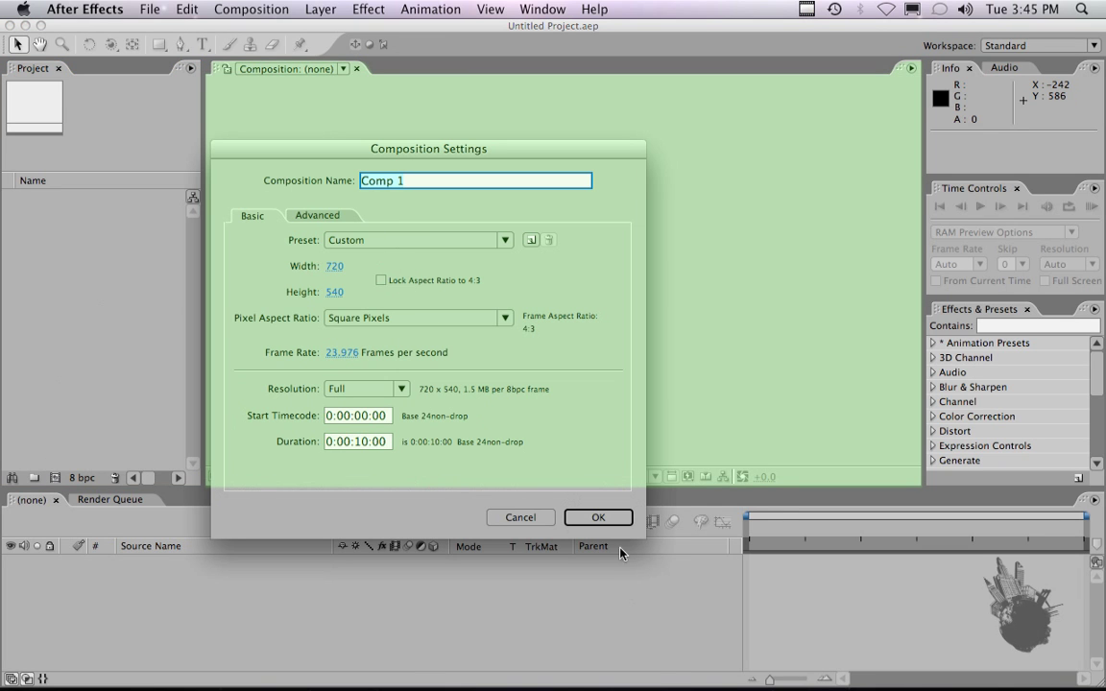
Step: Confirm Comp 1 at 720×540, 23.976 fps, 10 seconds, and refresh the viewer
click(598, 517)
key(Caps_Lock)
click(321, 242)
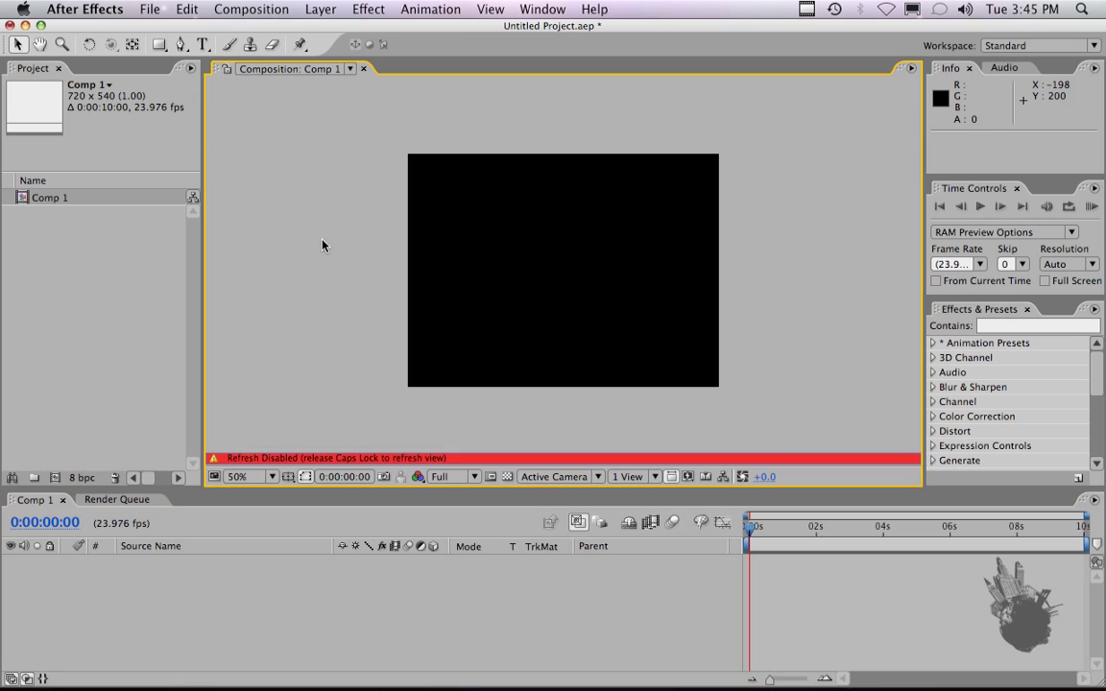
key(Caps_Lock)
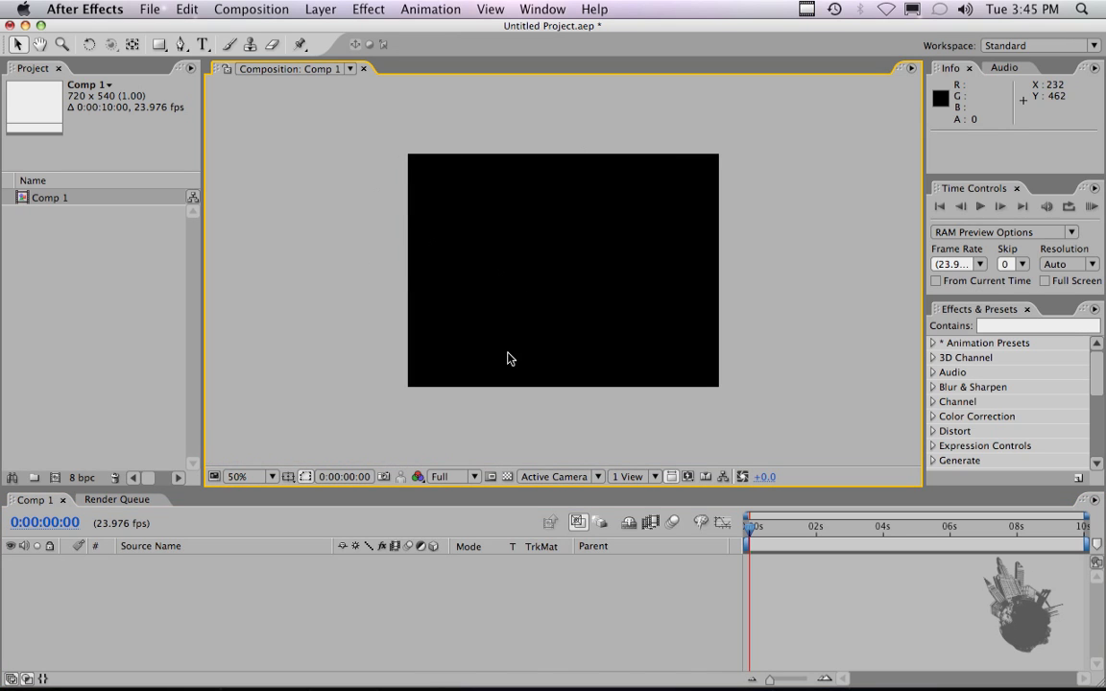
scroll(543, 263, up, 2)
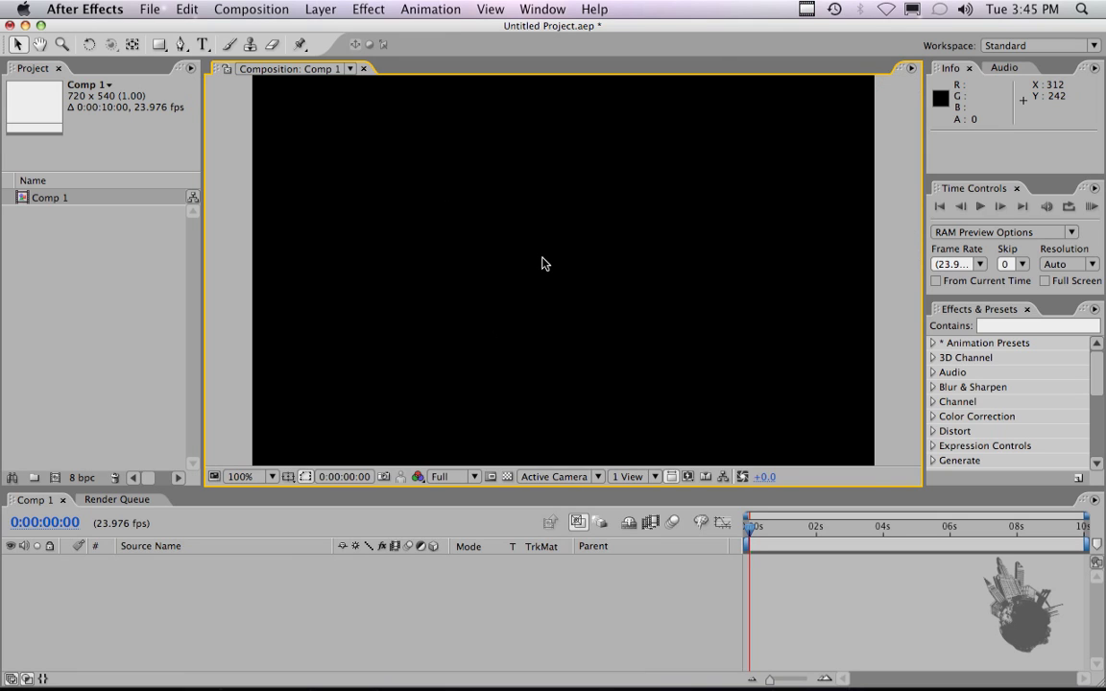
scroll(543, 263, down, 2)
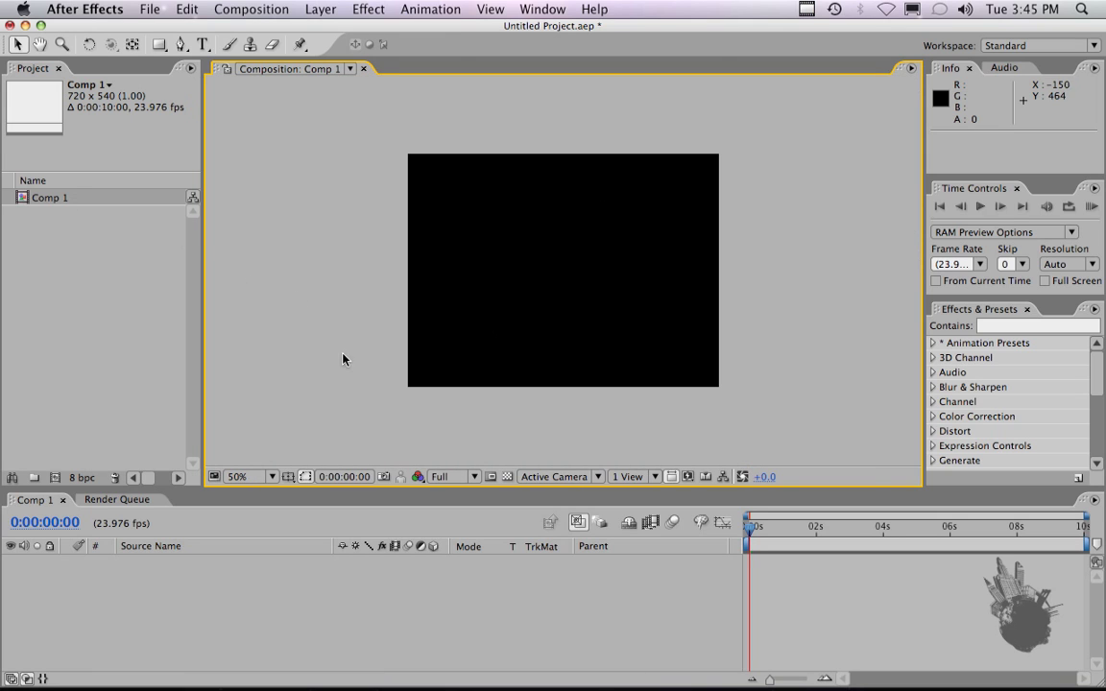
click(276, 523)
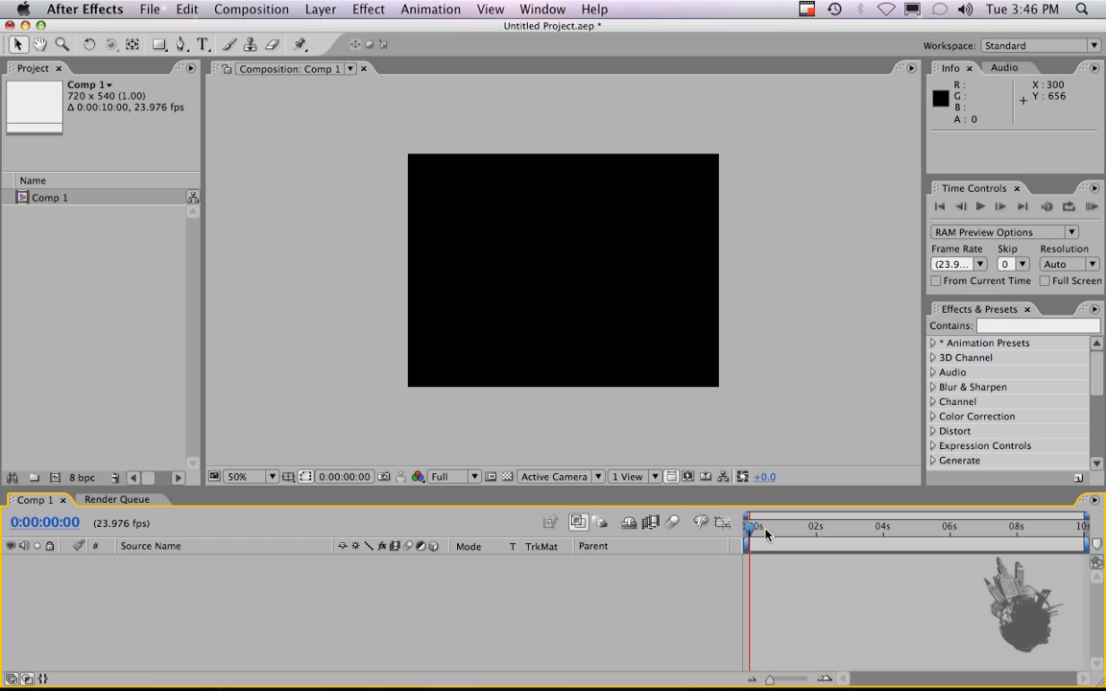
click(38, 198)
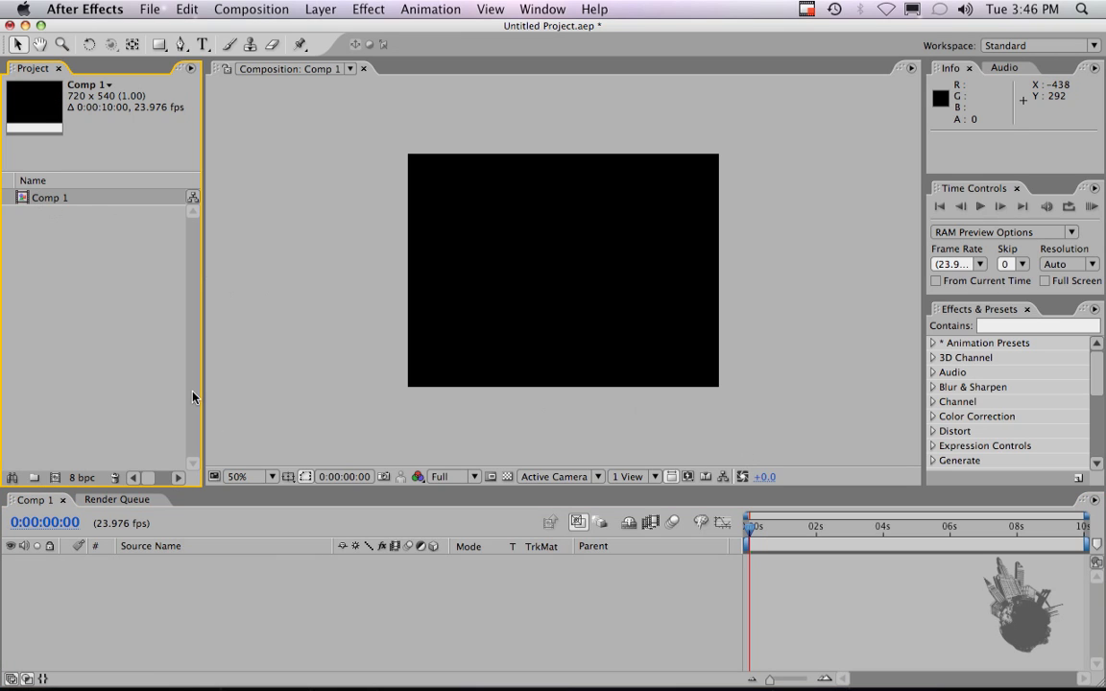
Step: Import the BBall.png image into the project
click(87, 312)
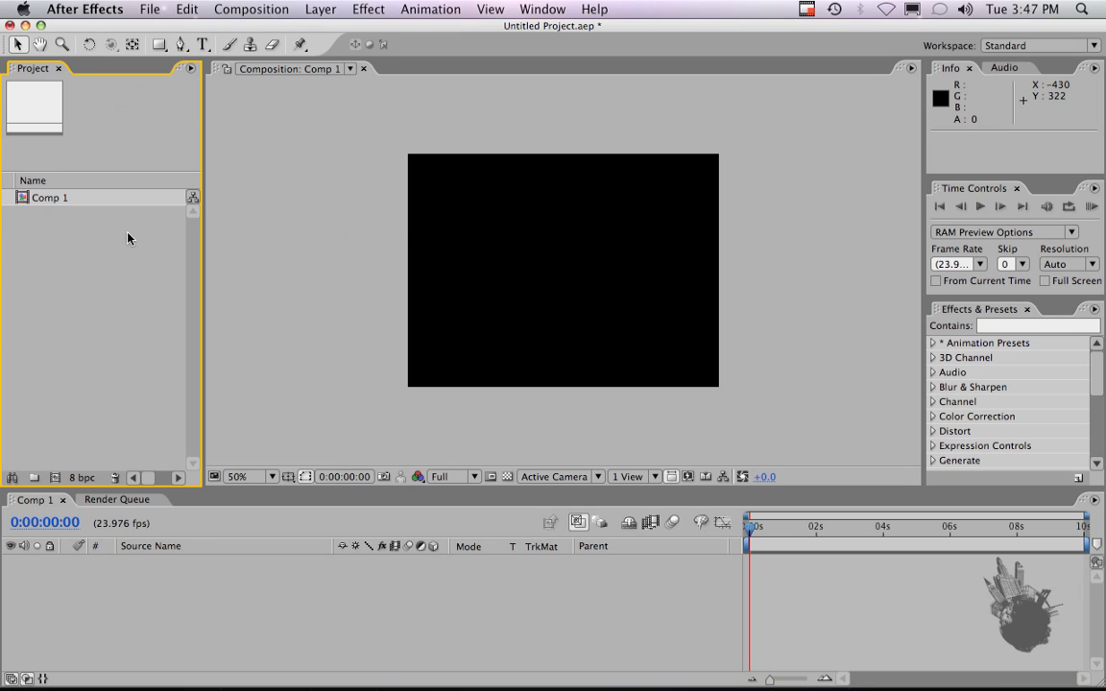
click(152, 9)
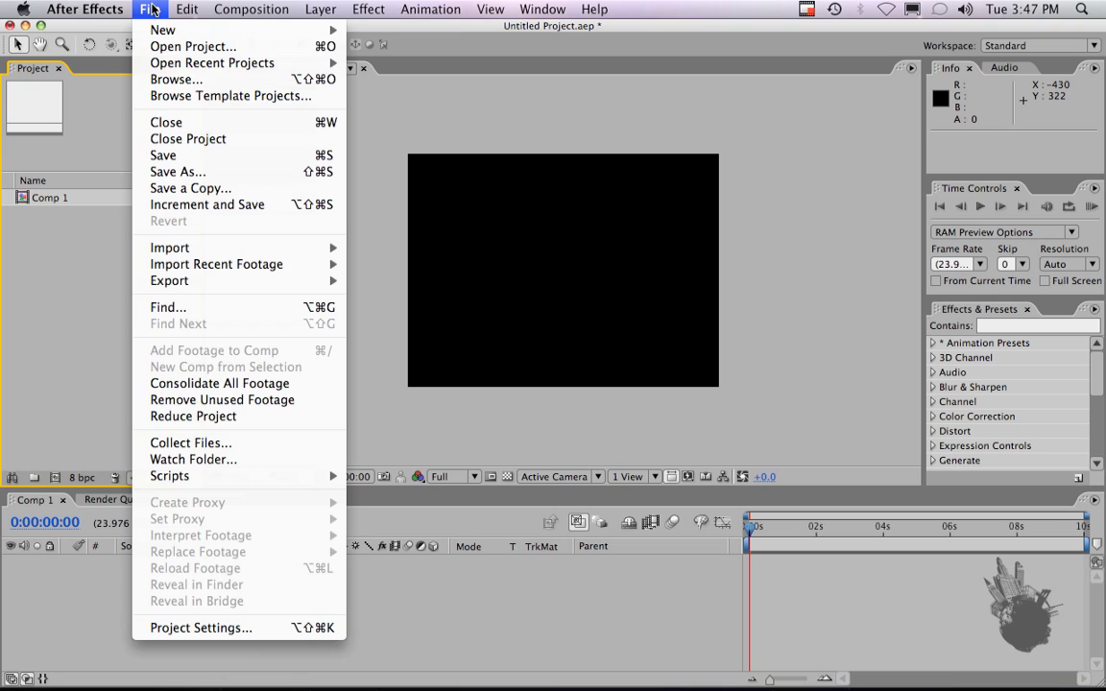
mouse_move(232, 249)
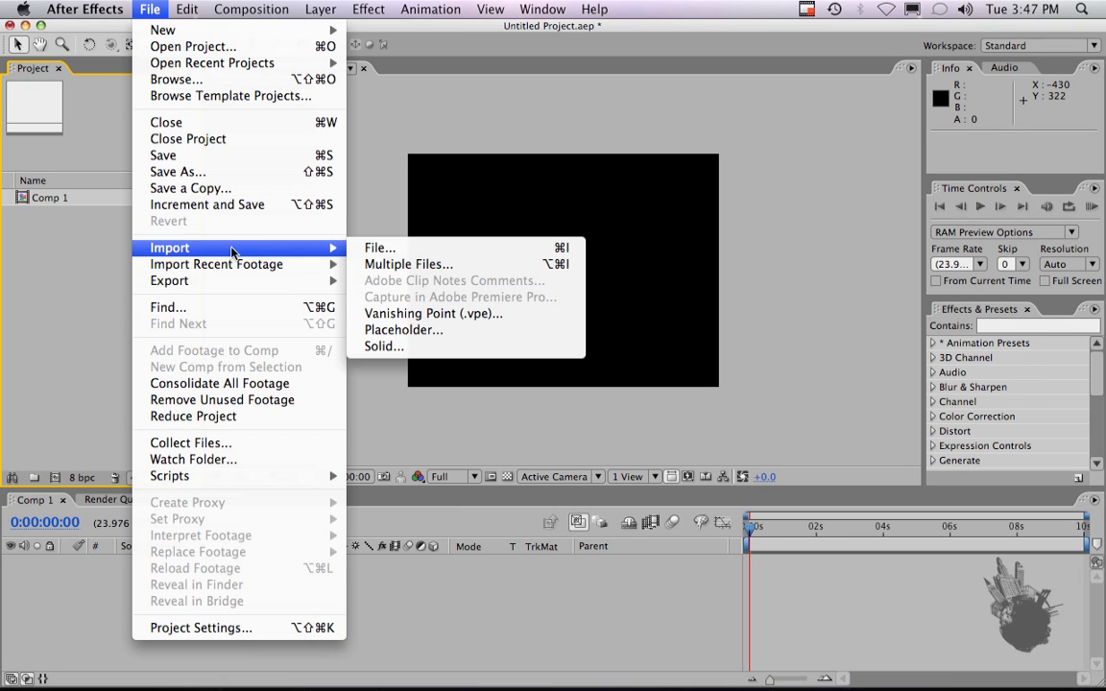
click(379, 247)
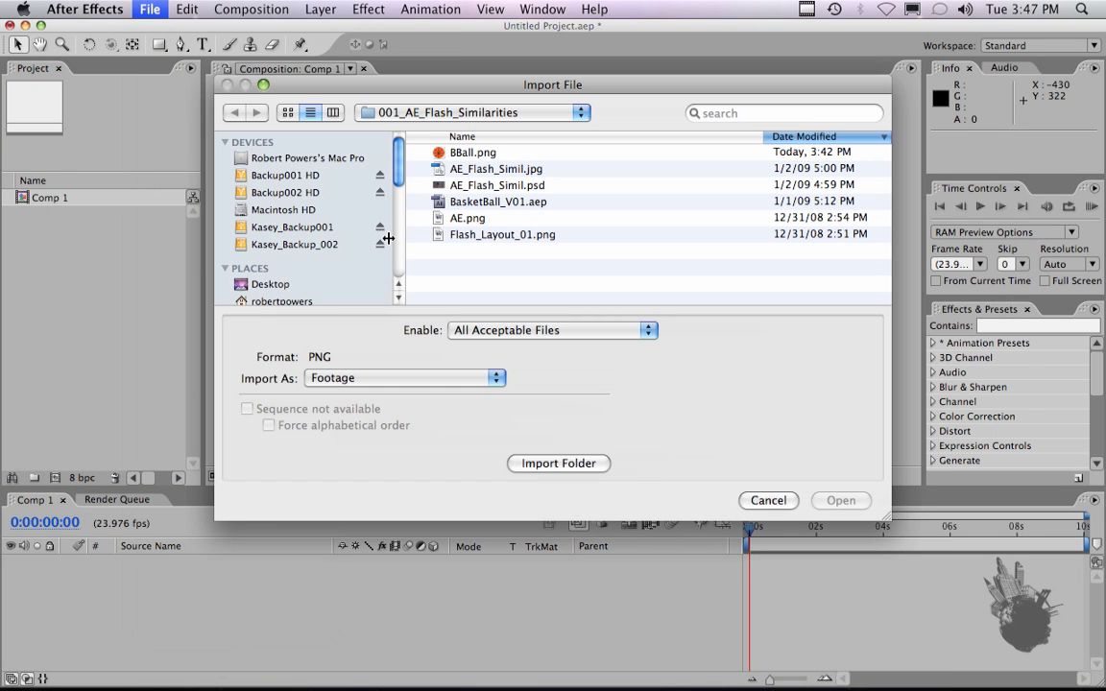
click(470, 152)
click(837, 500)
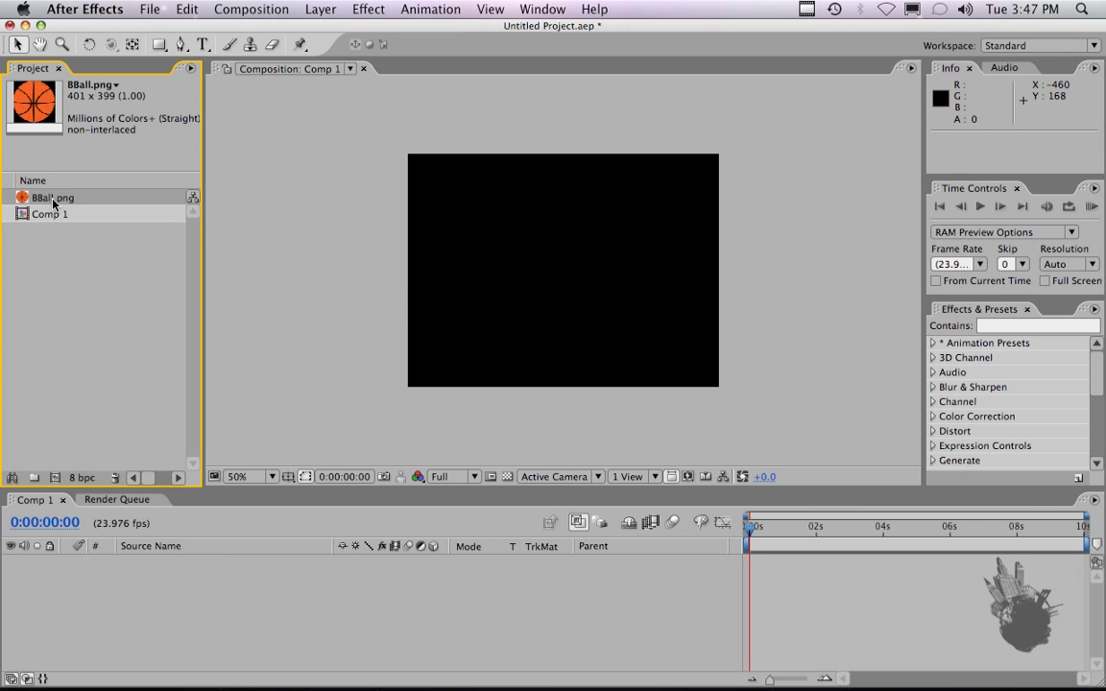
Step: Add BBall.png to Comp 1 as a centred layer and reveal its Transform properties
drag(52, 201, 177, 604)
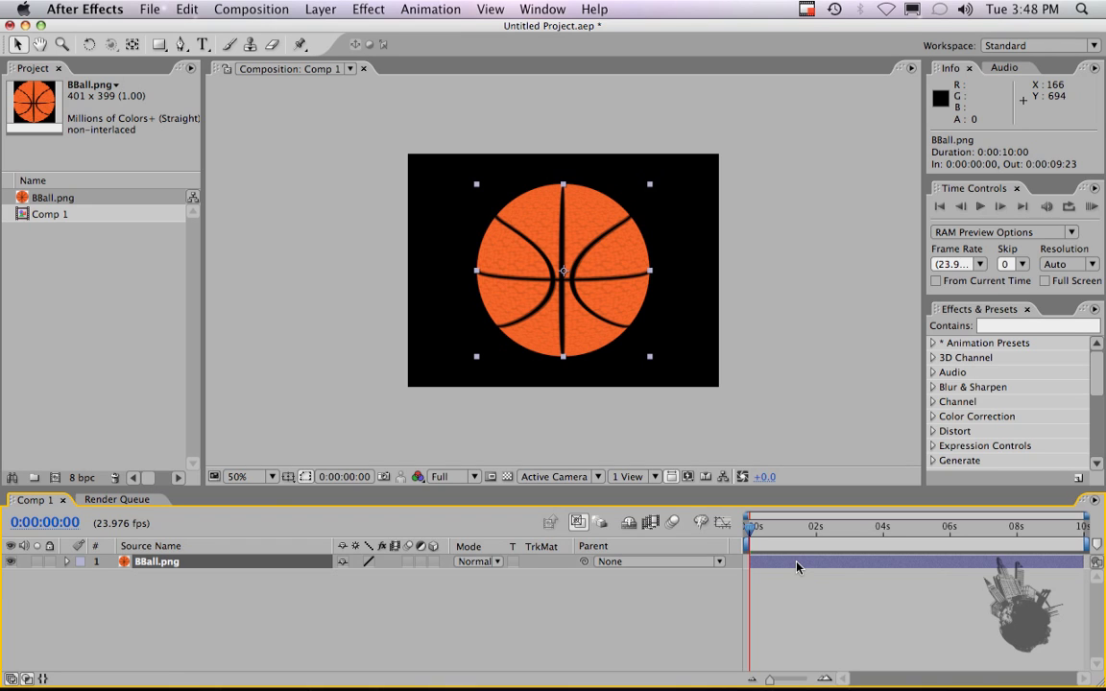
click(68, 562)
click(82, 576)
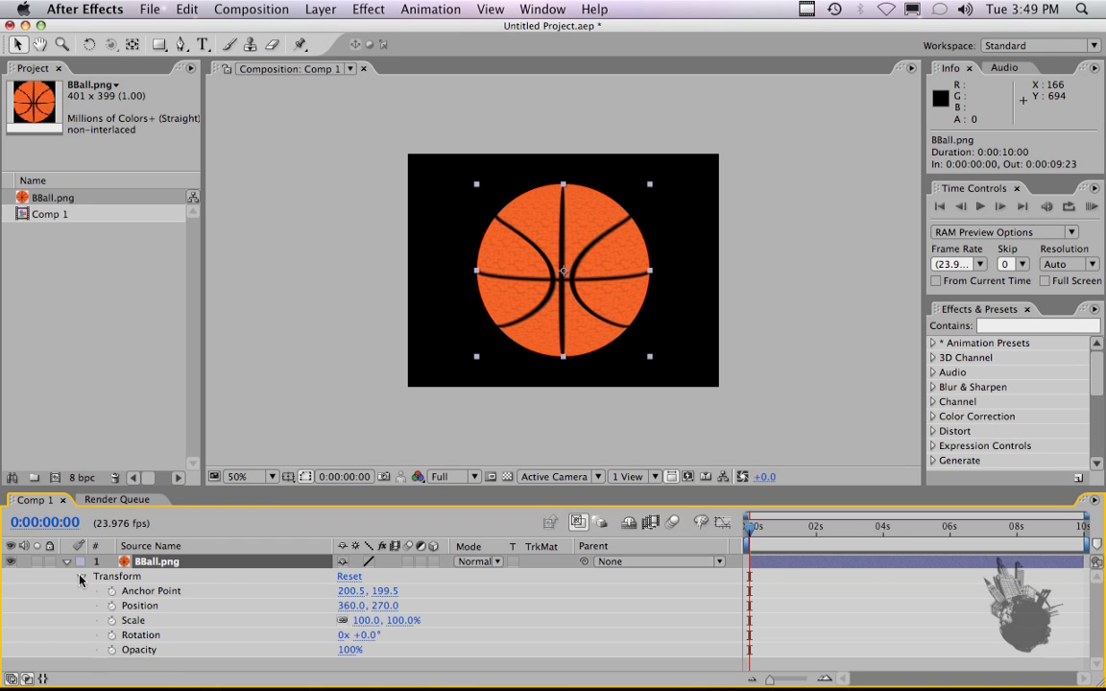
Step: Set 0s keyframes on the ball's Anchor Point, Position, Scale, Rotation and Opacity
click(82, 576)
click(81, 576)
click(112, 591)
click(112, 606)
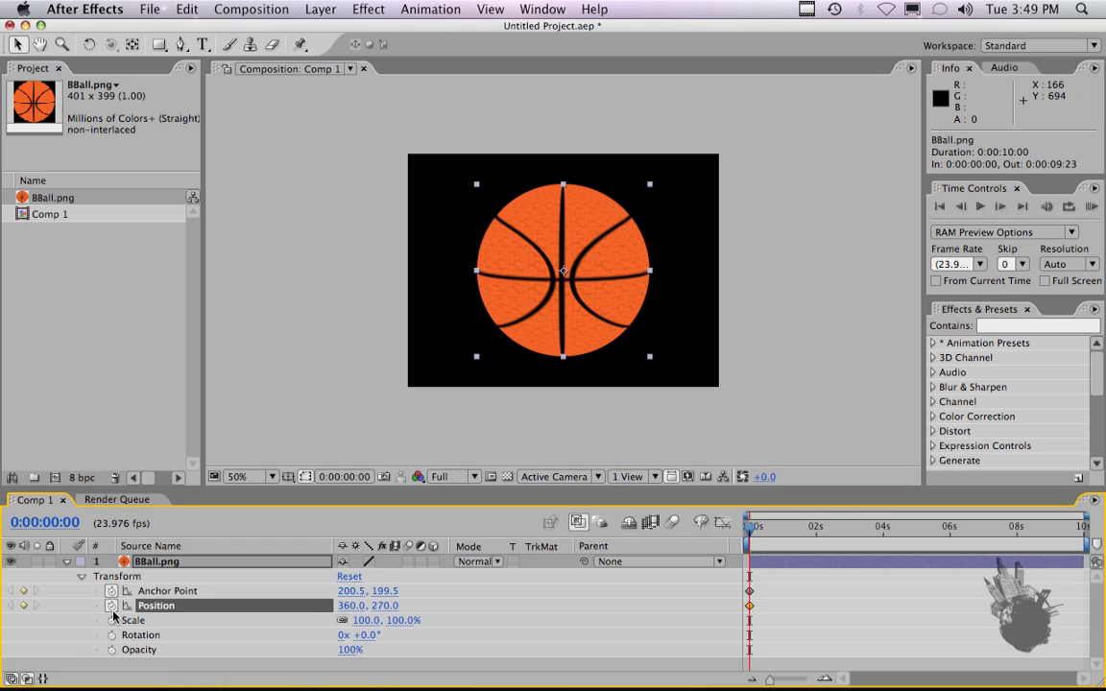
click(111, 620)
click(111, 635)
click(112, 650)
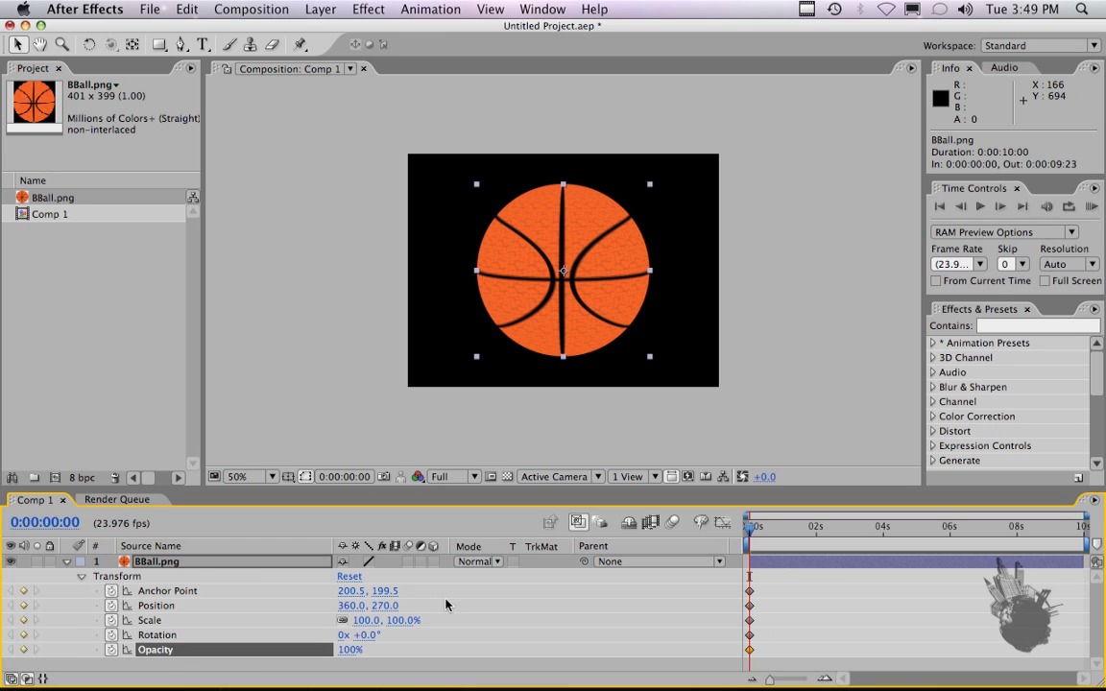
Step: Give all five starting keyframes Hold temporal interpolation
drag(773, 597, 740, 662)
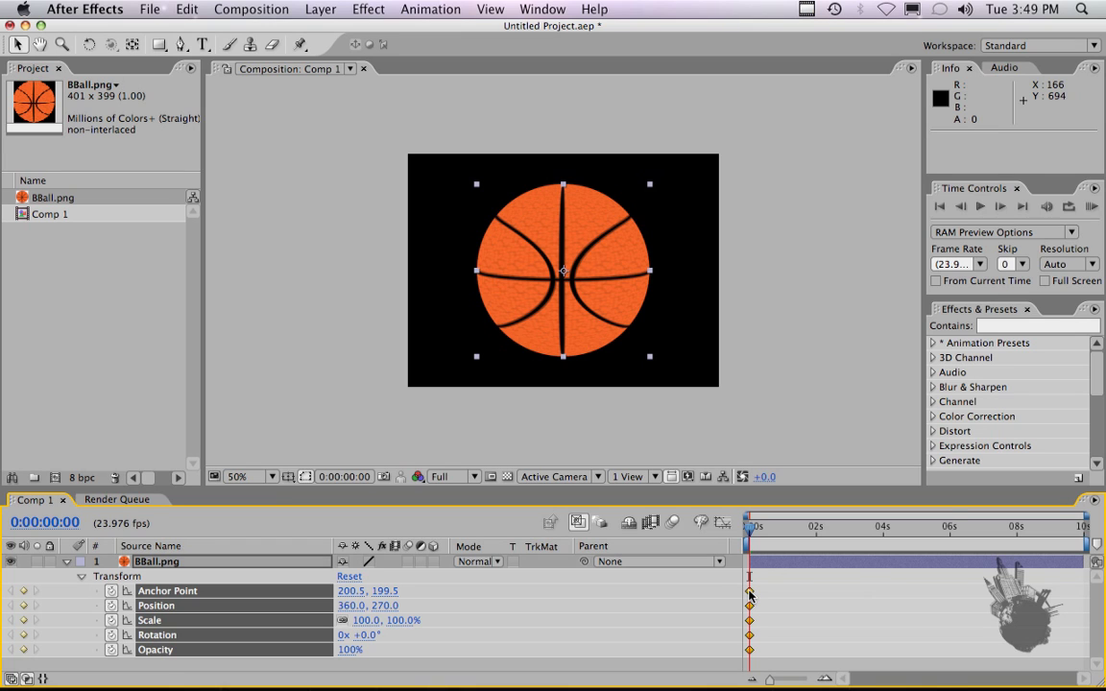
right_click(750, 595)
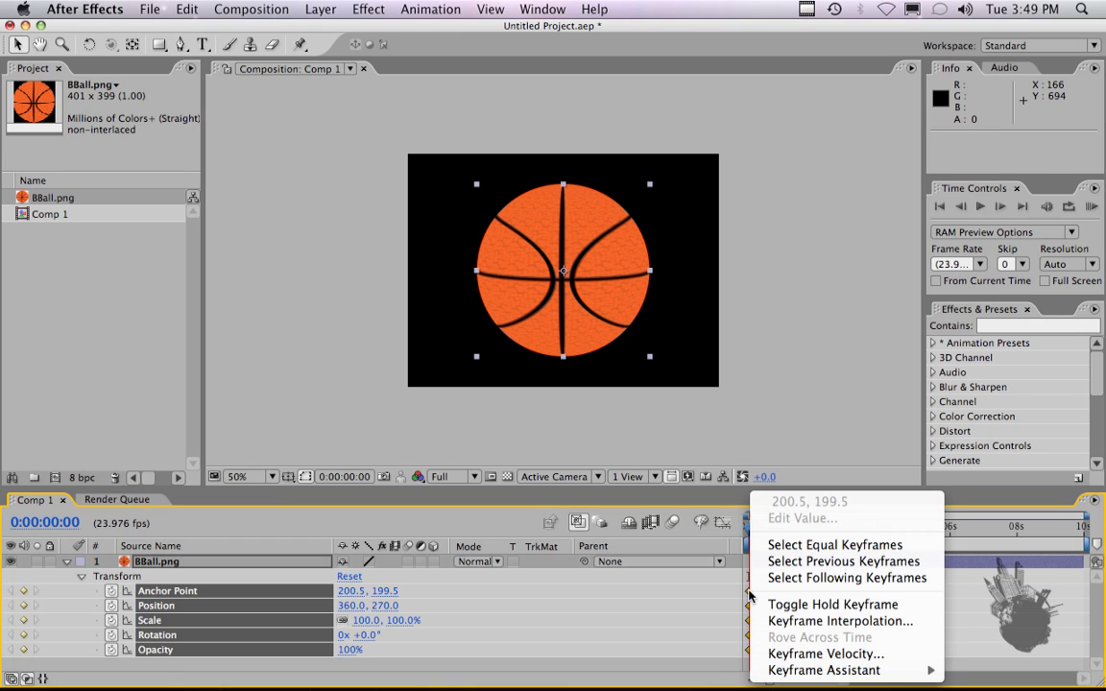
click(806, 620)
click(879, 454)
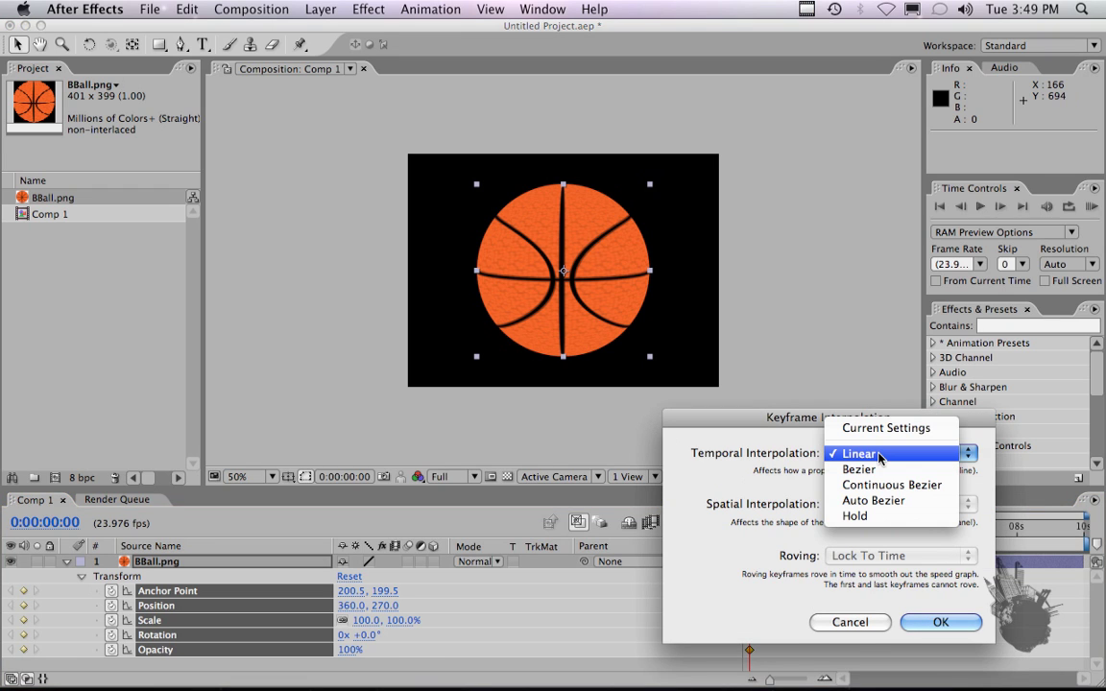
click(864, 515)
click(947, 619)
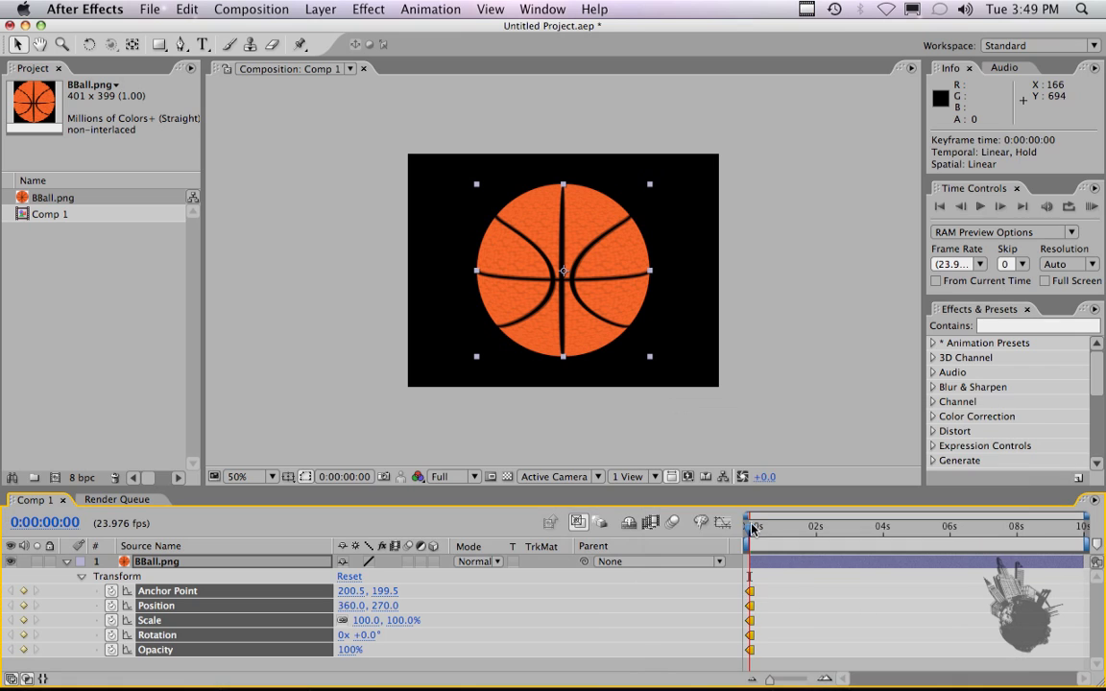
drag(750, 527, 833, 545)
Step: At 0:00:00:00, set the ball's scale to 25%
click(869, 535)
drag(742, 526, 713, 524)
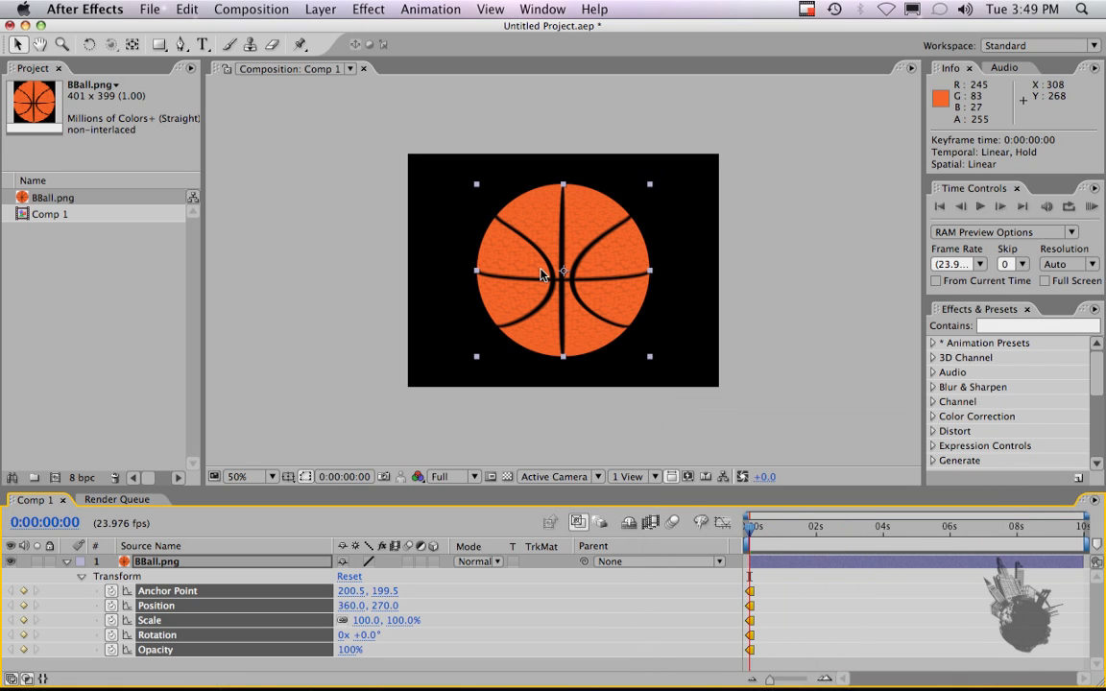
click(580, 336)
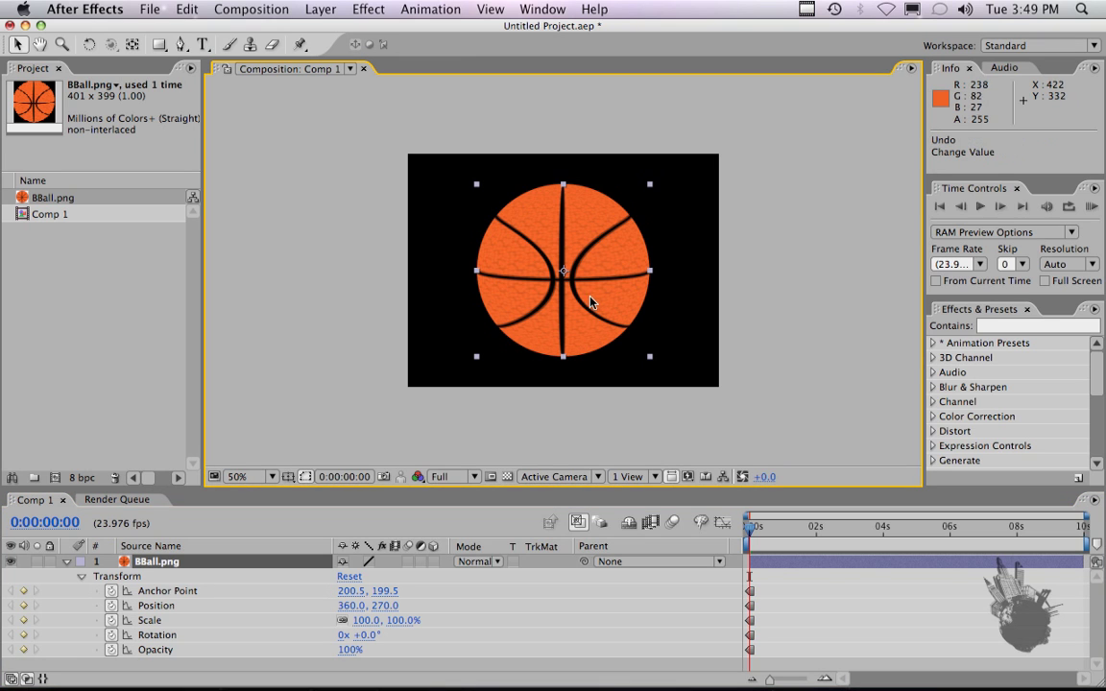
mouse_move(588, 303)
mouse_down()
mouse_move(787, 171)
mouse_move(572, 351)
mouse_move(346, 232)
mouse_move(584, 249)
mouse_move(581, 307)
mouse_move(597, 305)
mouse_up()
key(super+z)
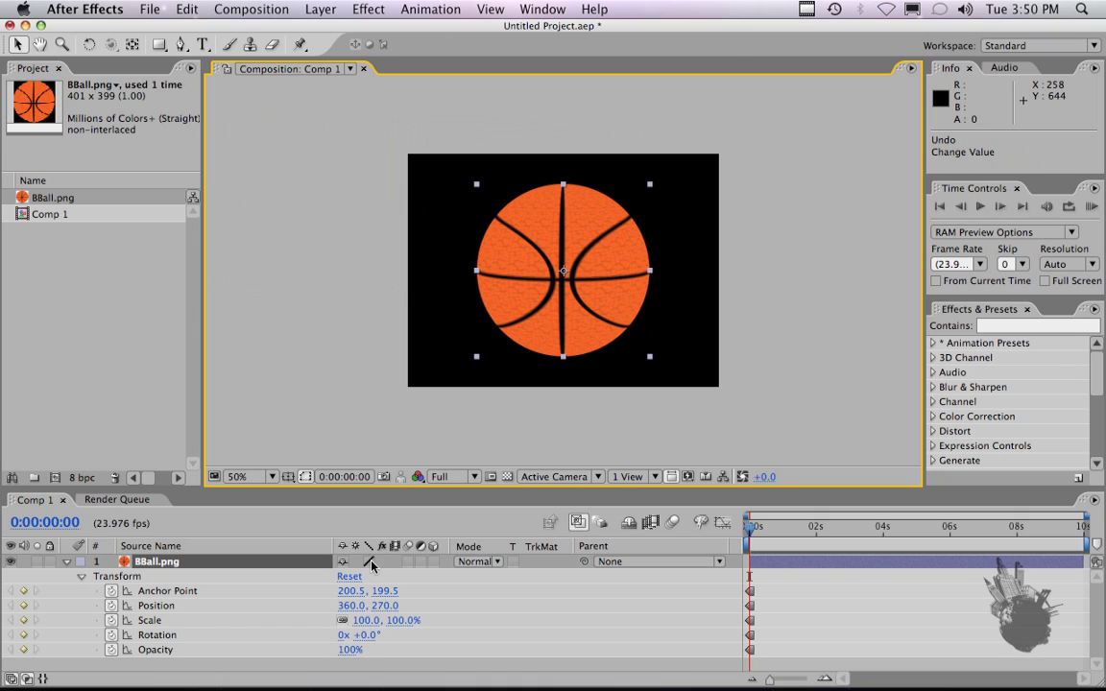
click(365, 621)
text(25)
key(Return)
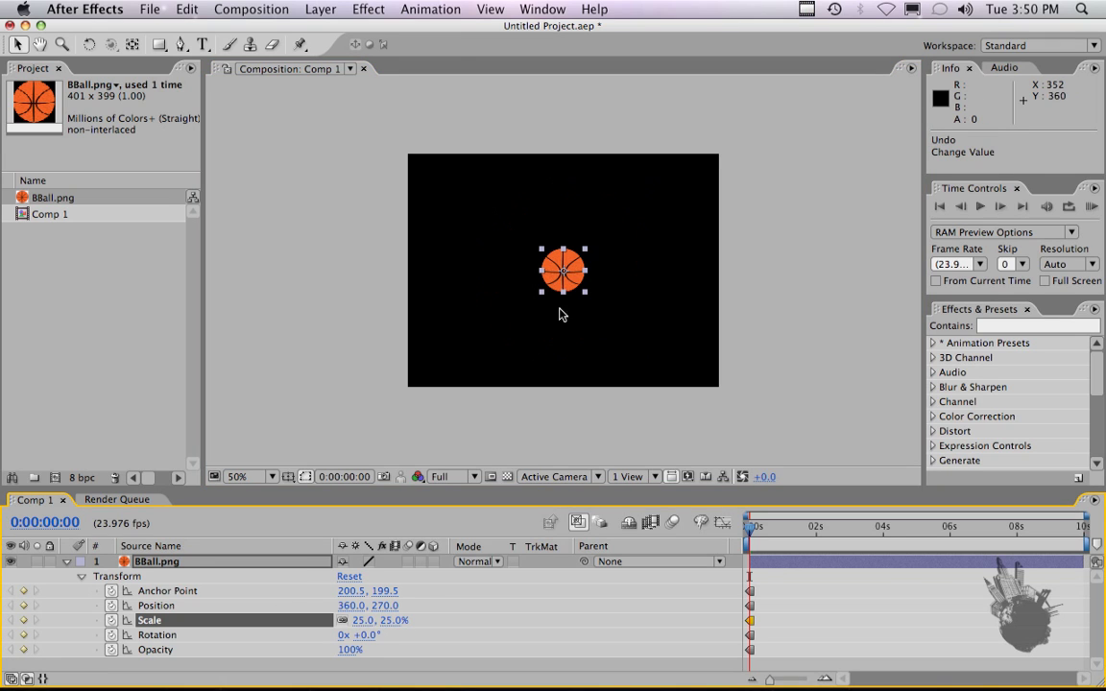
Step: Place the ball off the top-right at 798, 58, then advance to 0:00:00:20
drag(573, 265, 763, 176)
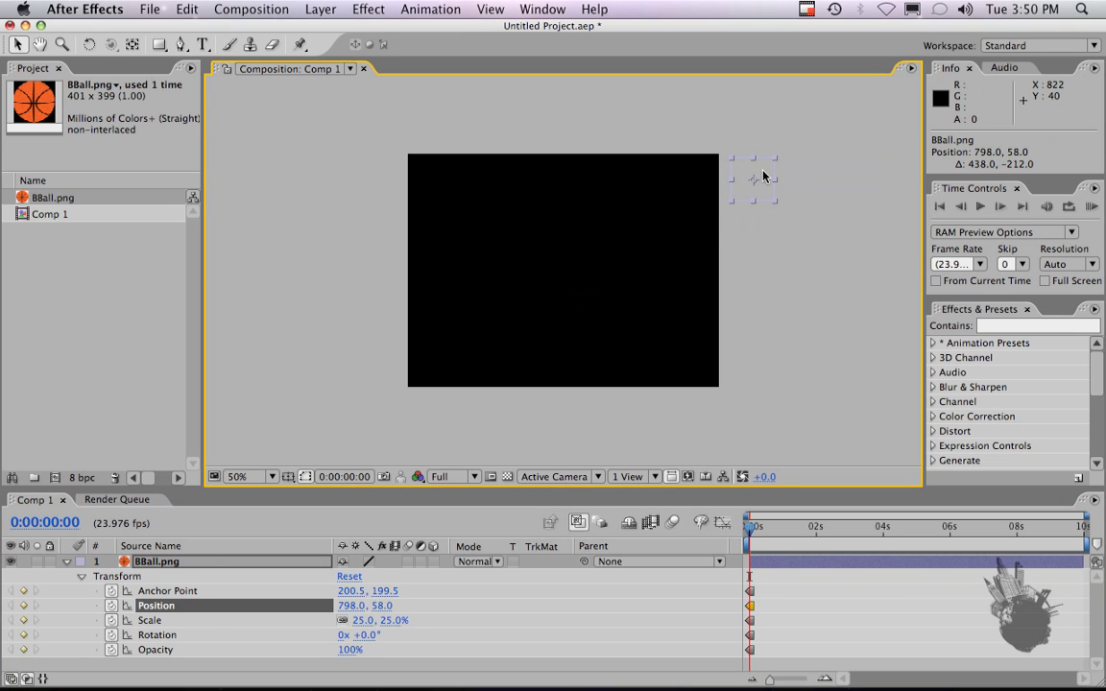
key(shift+Page_Down)
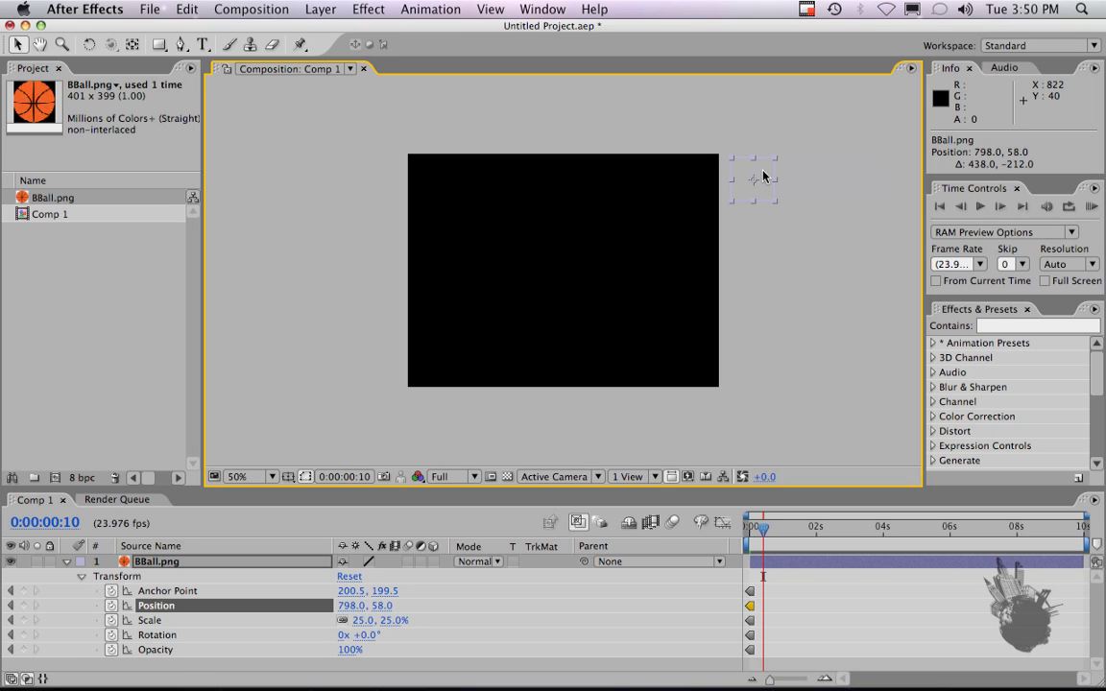
key(shift+Page_Down)
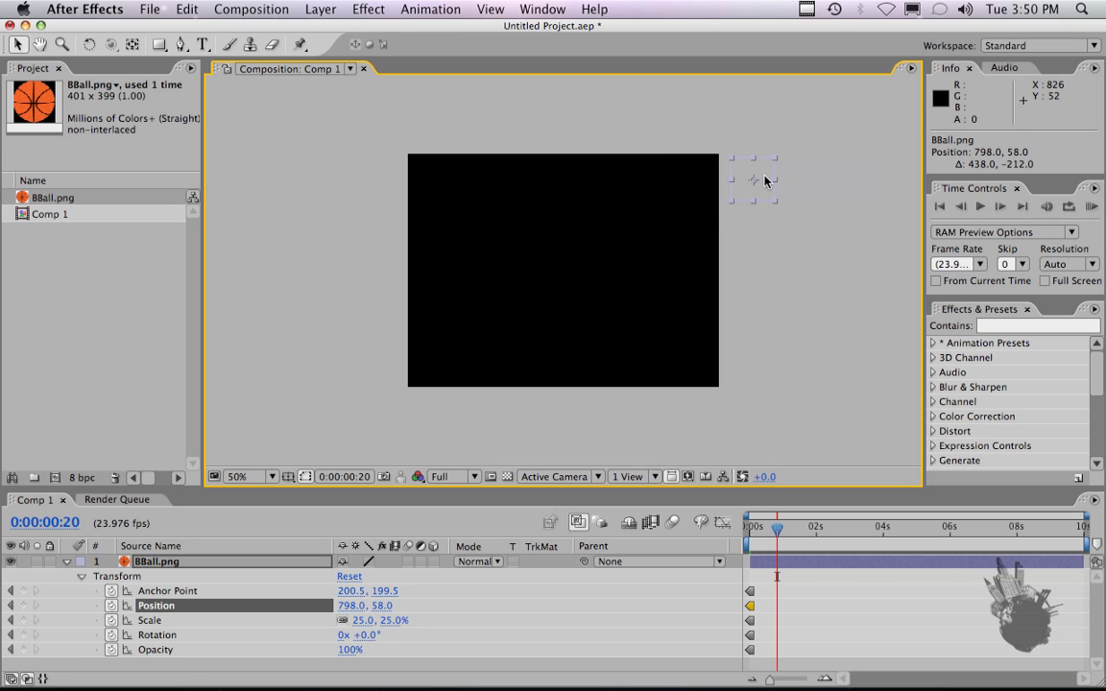
Step: Move the ball to 368, 458 at 0:00:00:20 and to -136, 58 at 0:00:01:16
drag(765, 180, 579, 348)
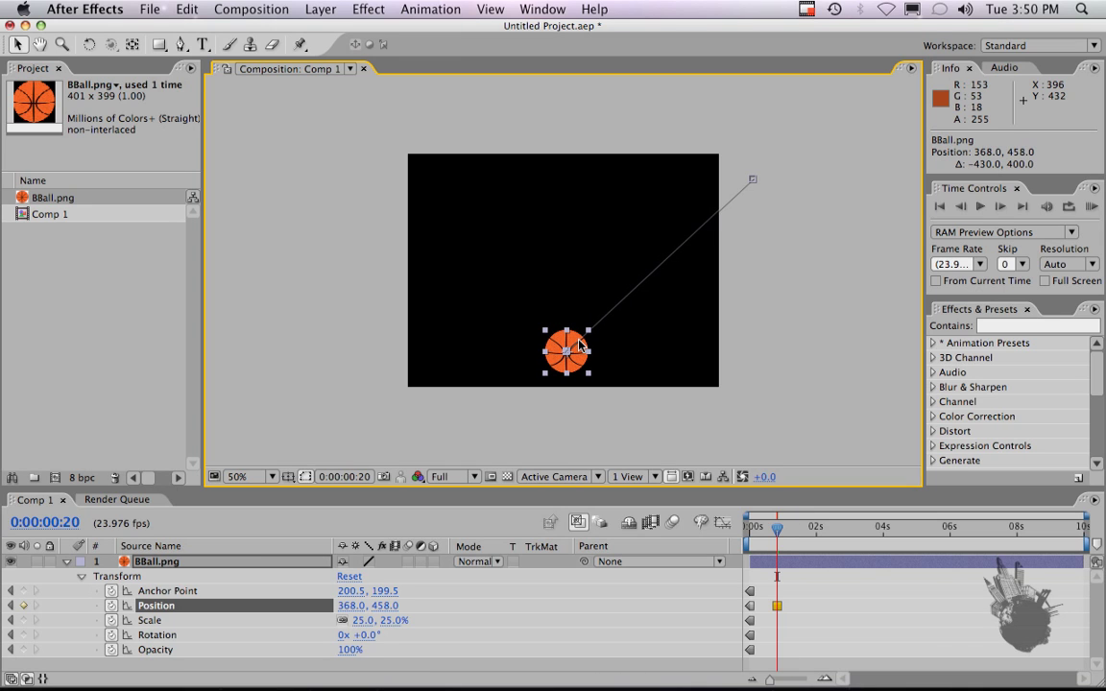
key(space)
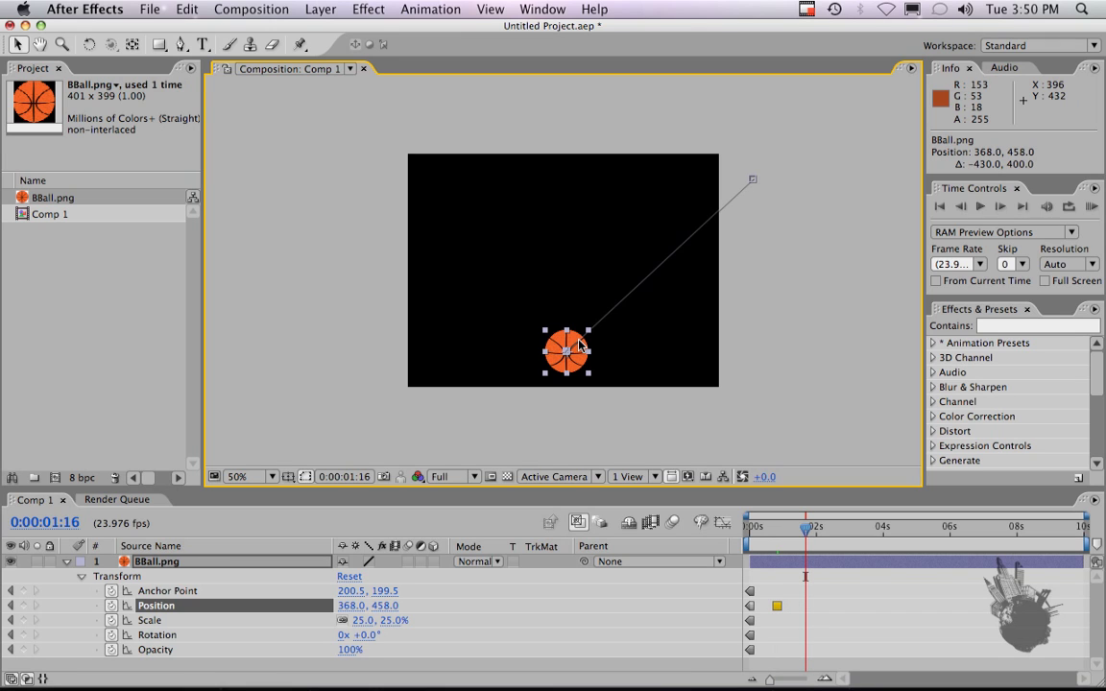
drag(576, 347, 362, 194)
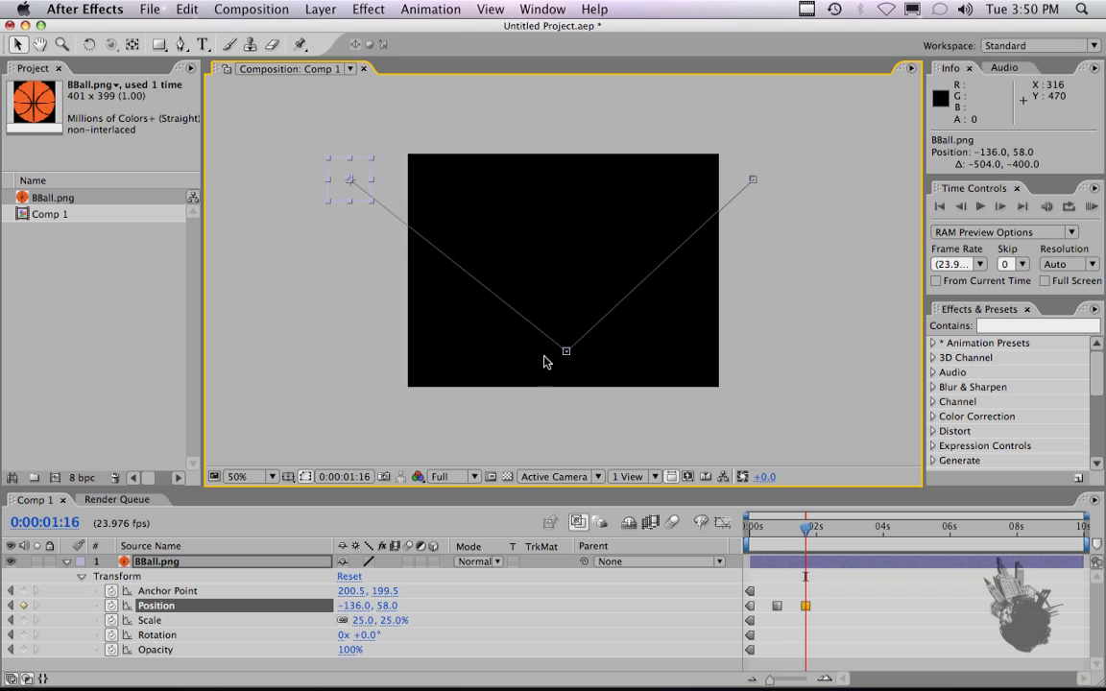
Step: Select all the Position keyframes and scrub through the motion
click(567, 351)
click(752, 180)
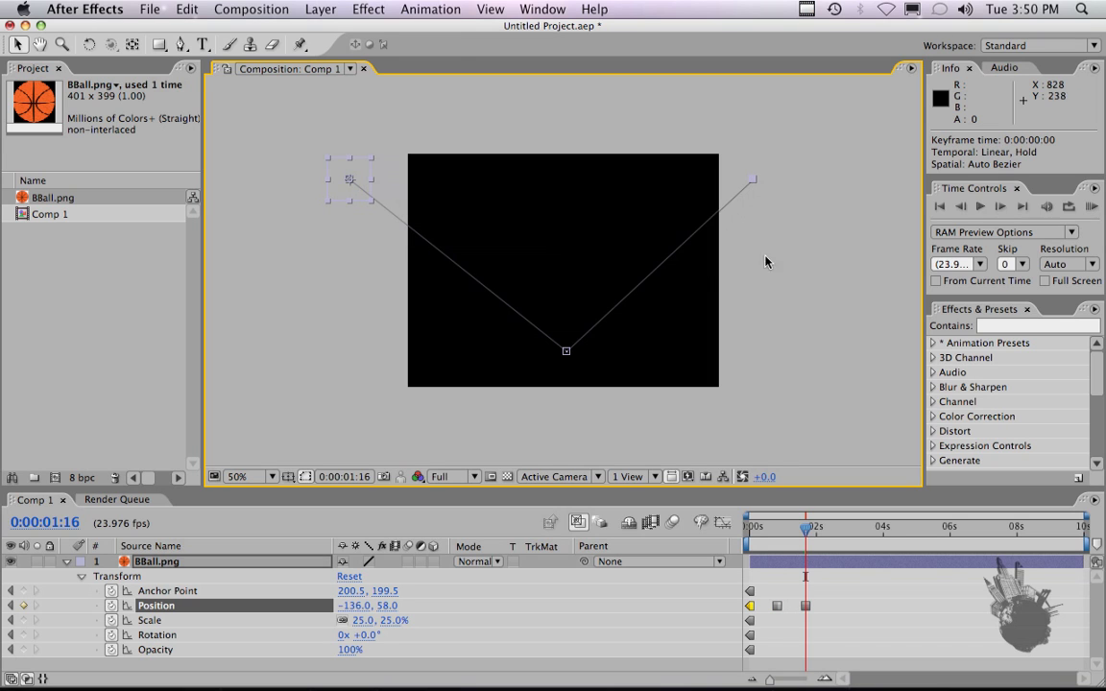
drag(823, 617, 682, 544)
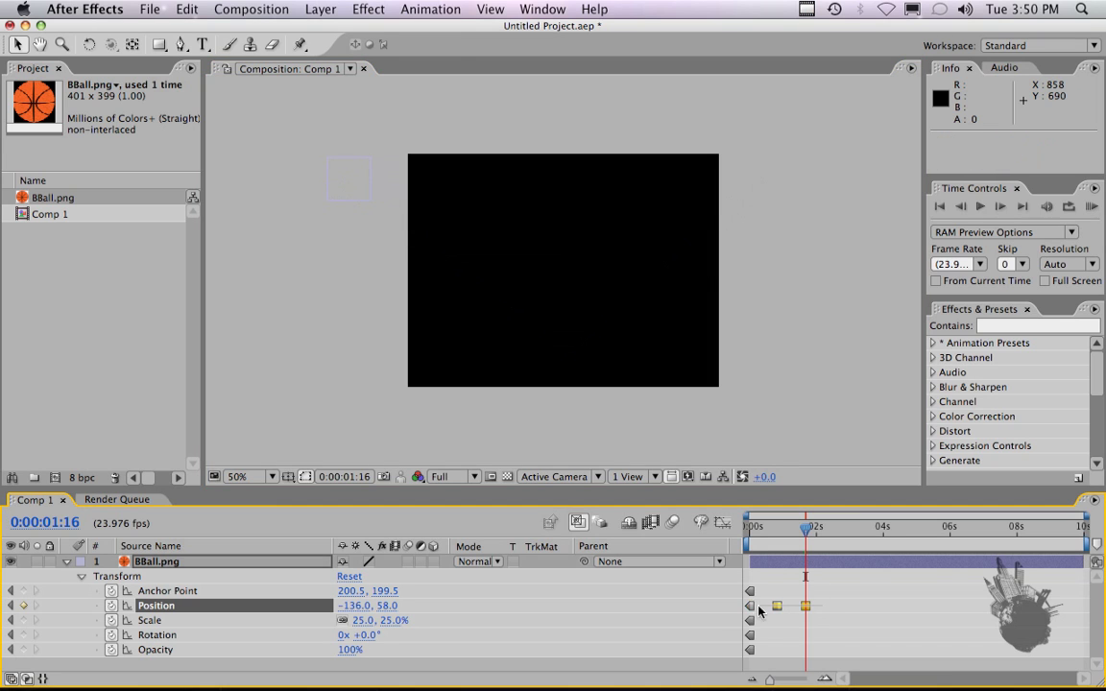
click(766, 533)
drag(765, 538, 736, 556)
Step: Set the Position keyframes' temporal interpolation to Linear and scrub to check the path
key(super+alt+k)
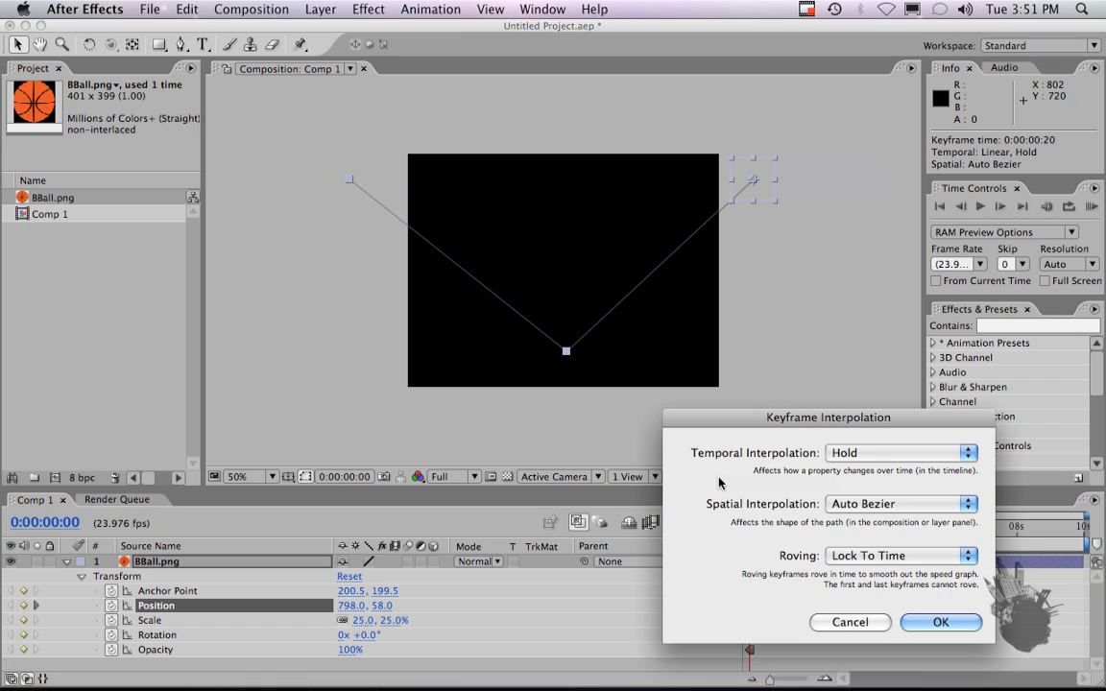
click(881, 453)
click(884, 391)
click(940, 622)
drag(751, 533, 778, 527)
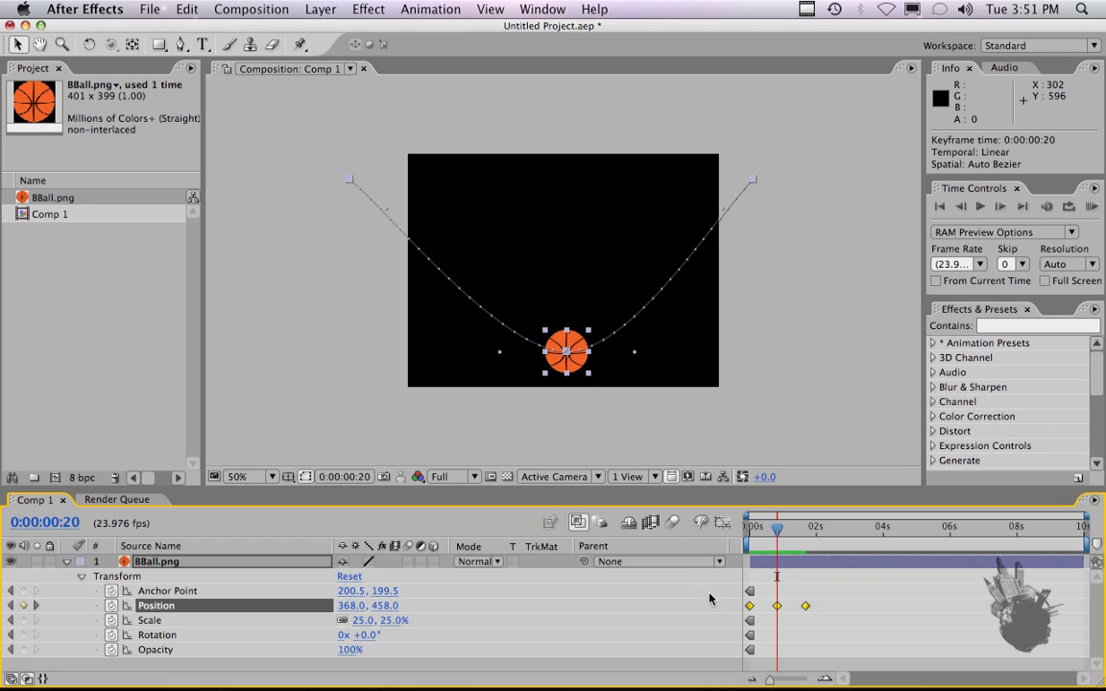
Step: Convert the bounce vertex to a sharp linear point and reselect the 0:00:00:20 keyframe
key(g)
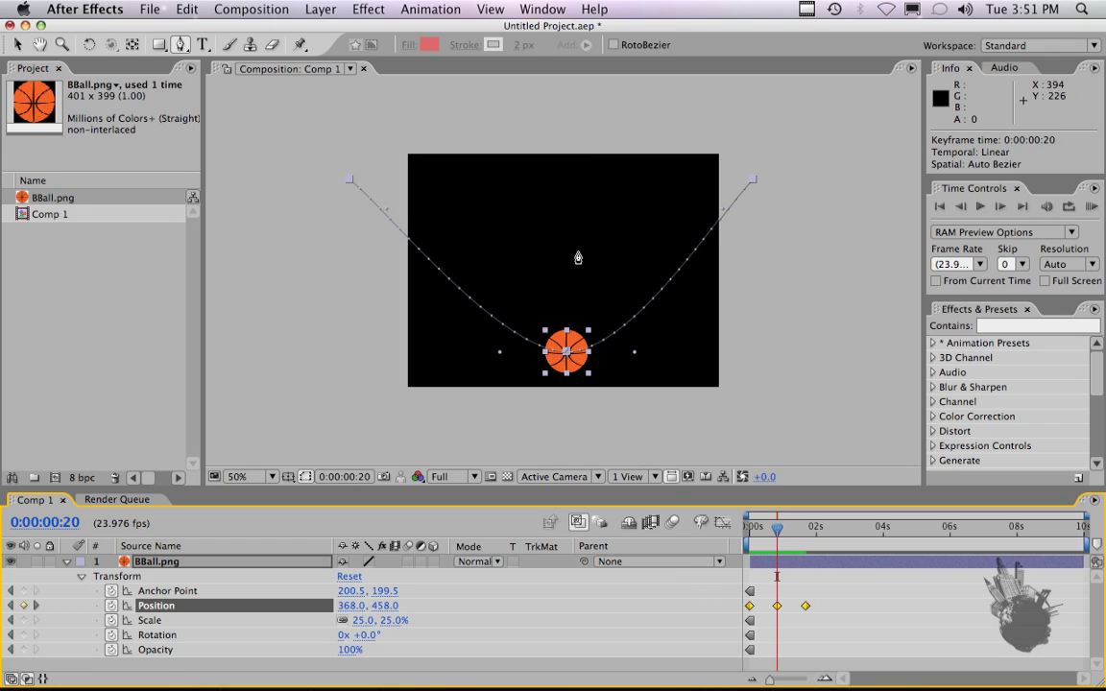
click(754, 182)
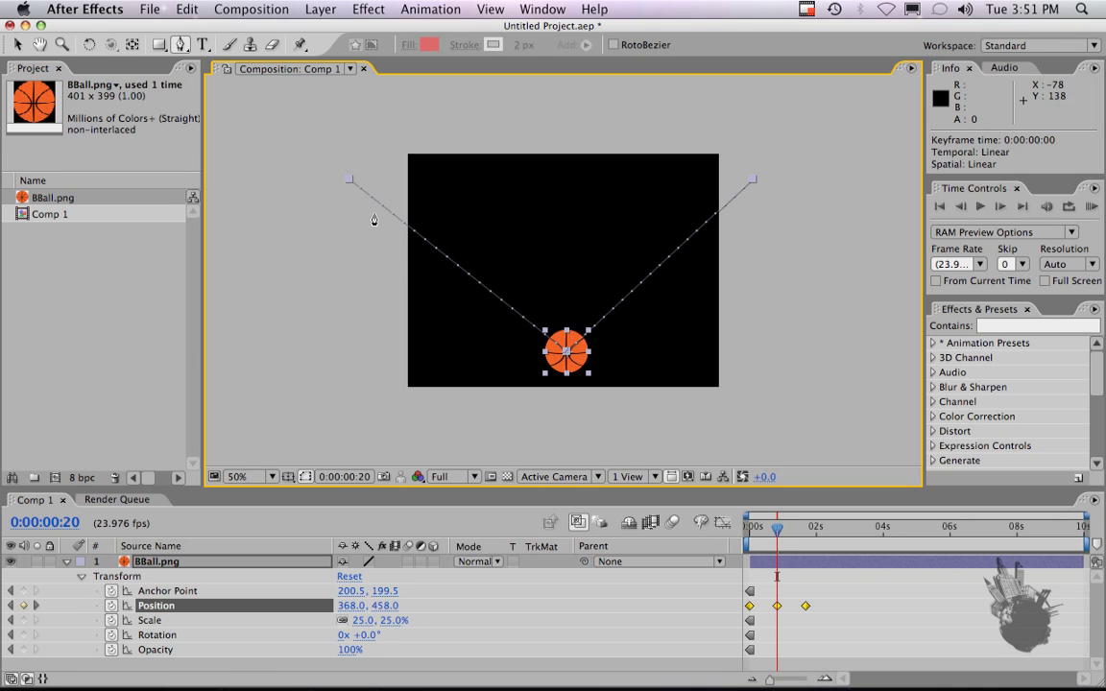
click(857, 599)
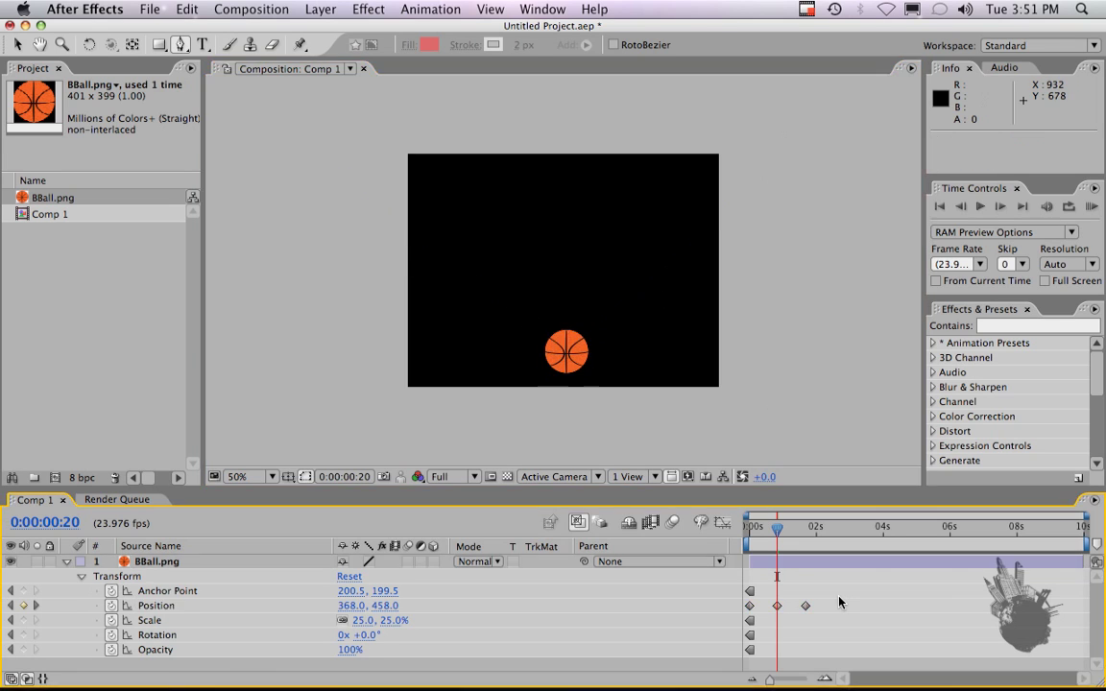
click(777, 606)
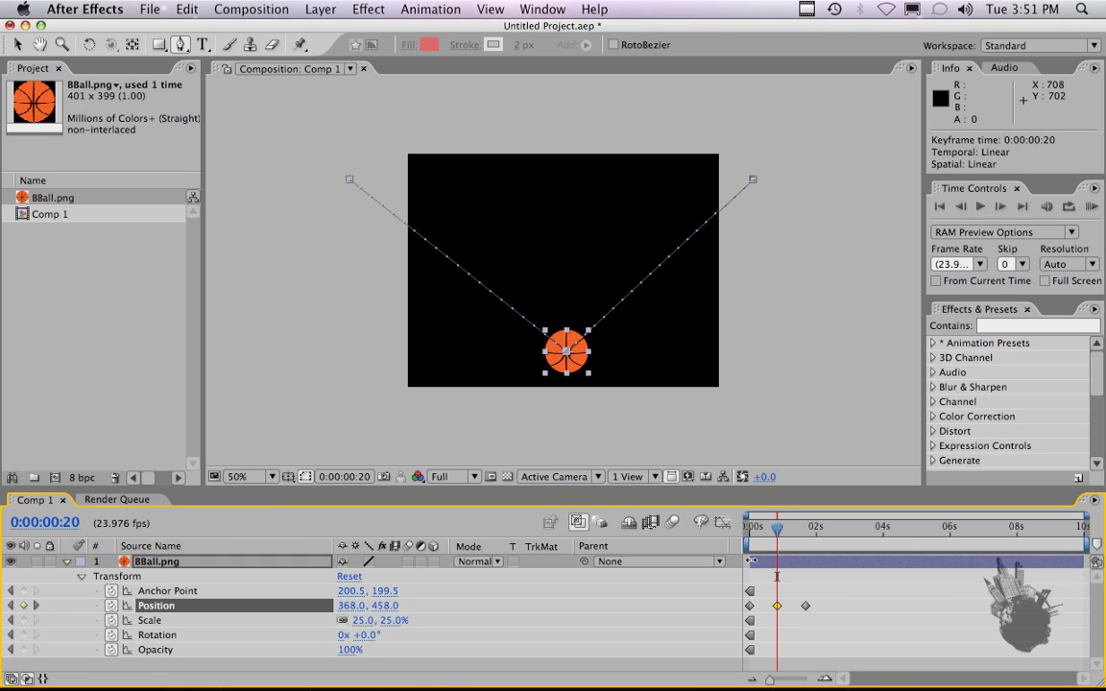
Step: Pull horizontal Bezier handles from the top-right and top-left path points to arc both sides
click(749, 606)
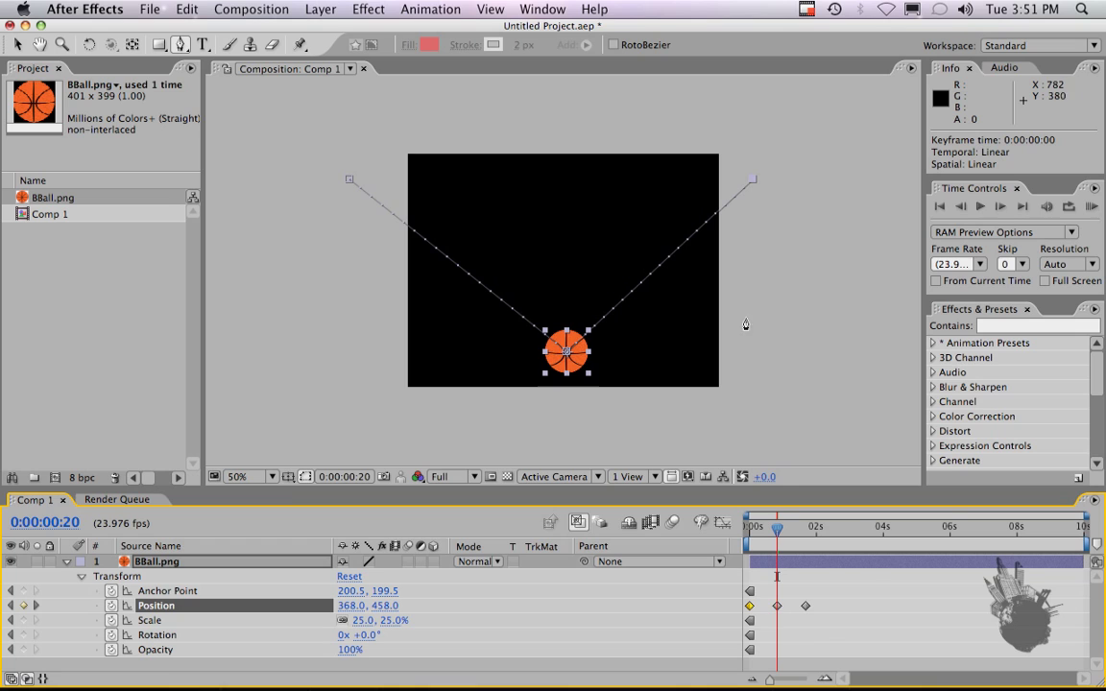
click(754, 182)
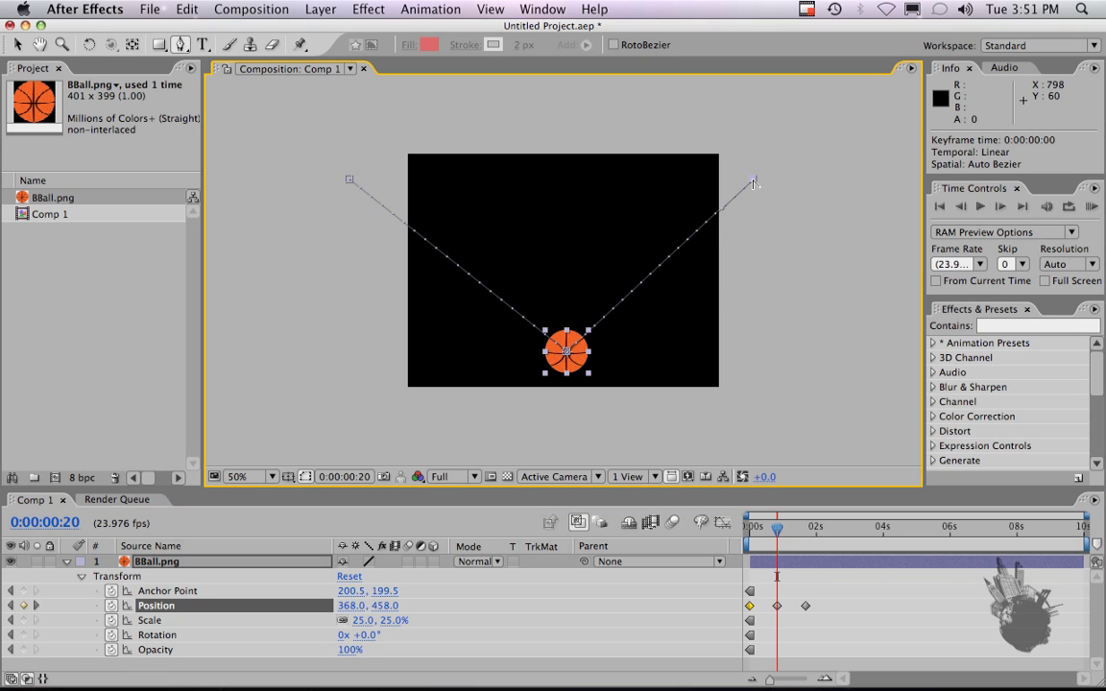
drag(753, 183, 672, 182)
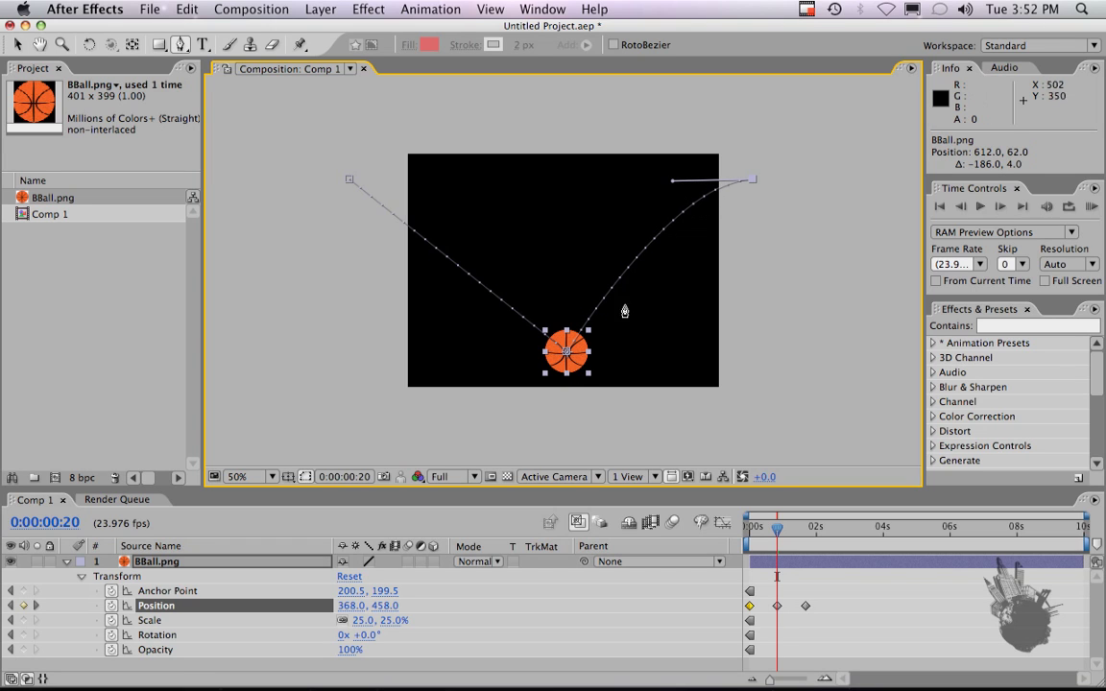
click(805, 607)
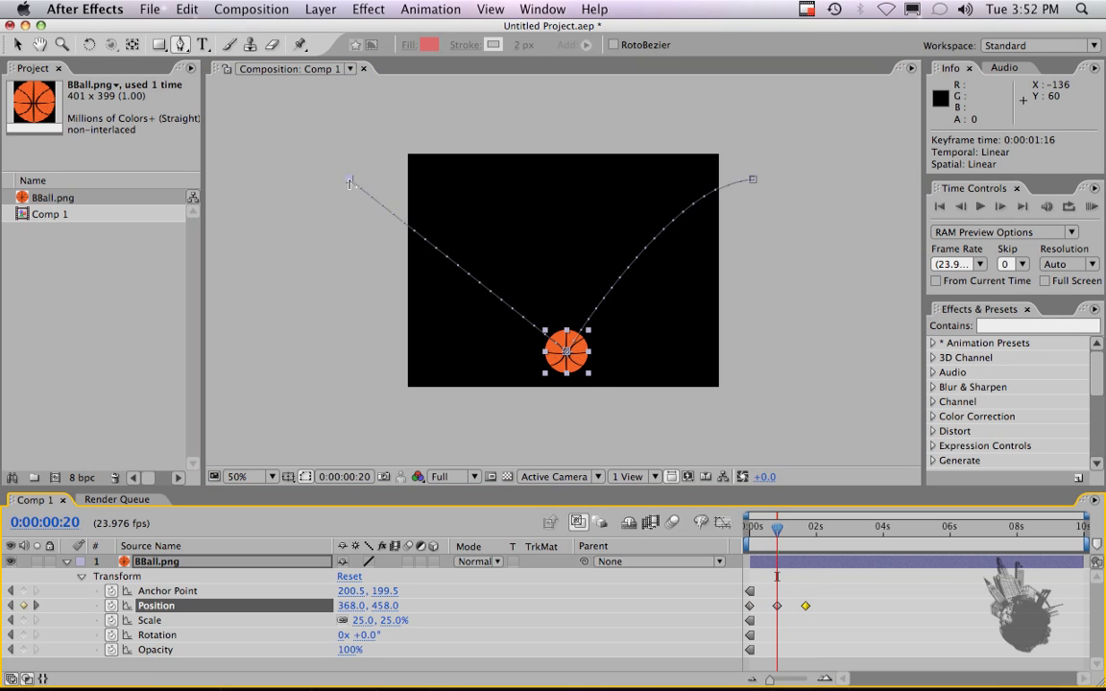
drag(349, 183, 476, 184)
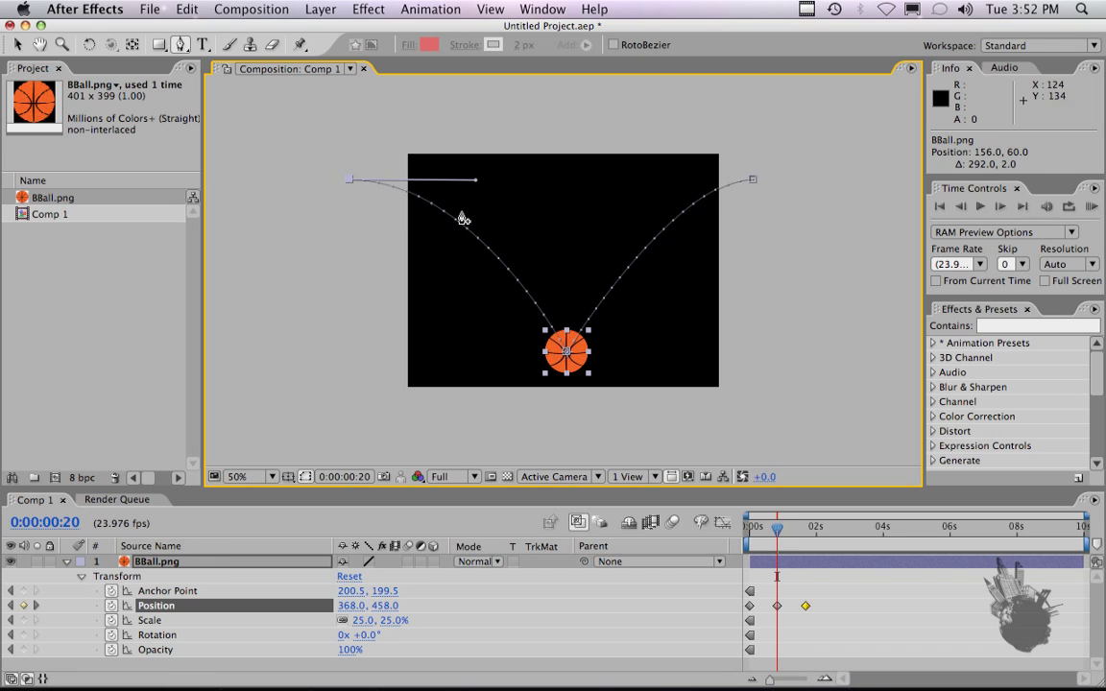
Step: End the work area at 0:00:02:02 and RAM-preview the ball's arcing bounce
click(818, 533)
key(n)
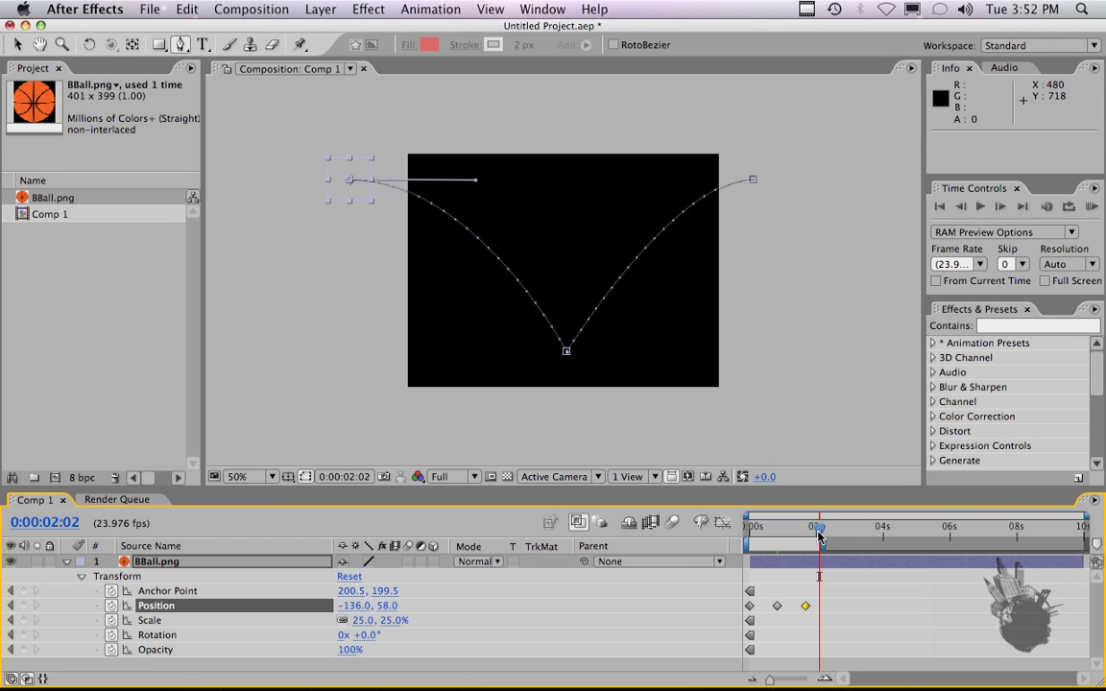
key(KP_0)
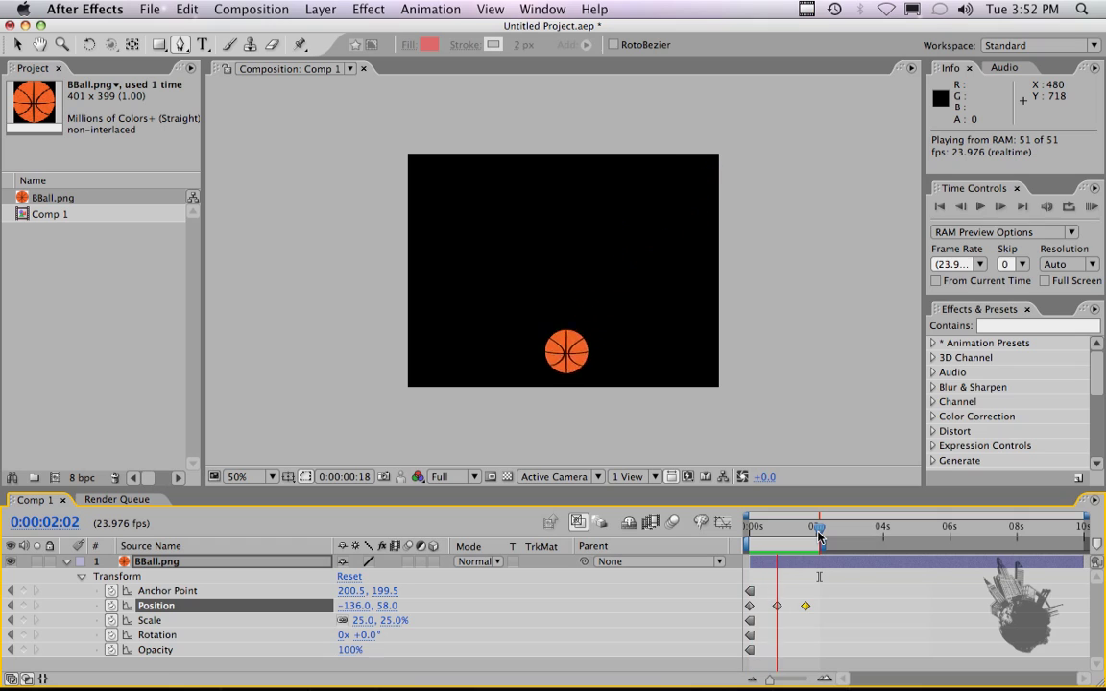
key(space)
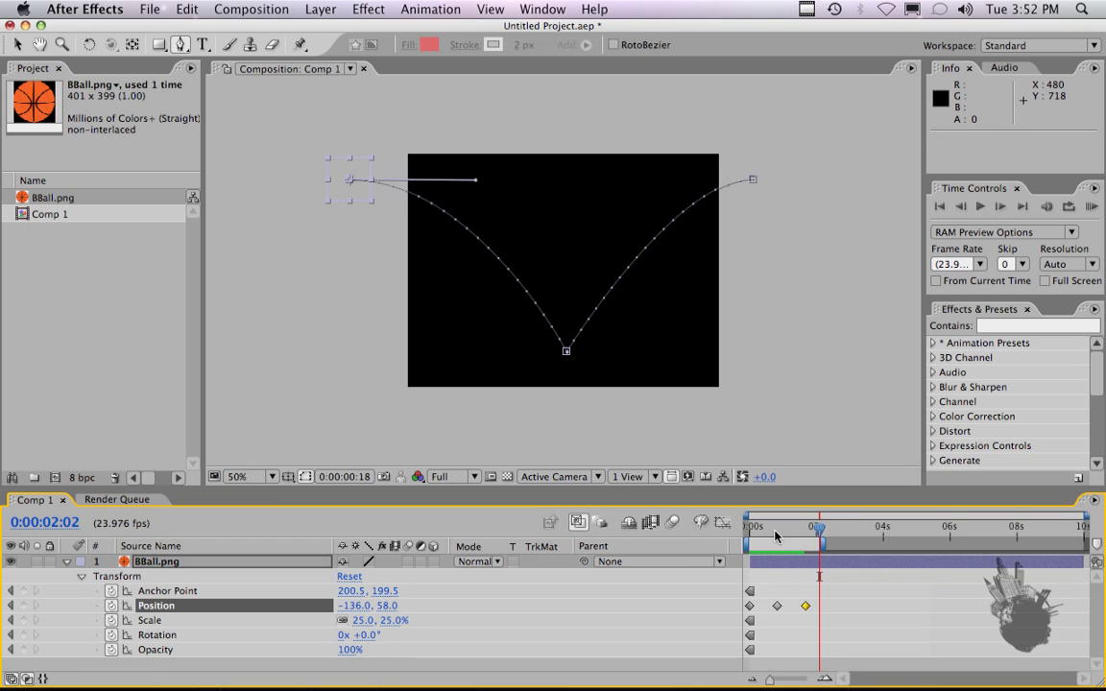
Step: Move the bounce Position keyframe earlier, from frame 20 to 0:00:00:09
click(776, 535)
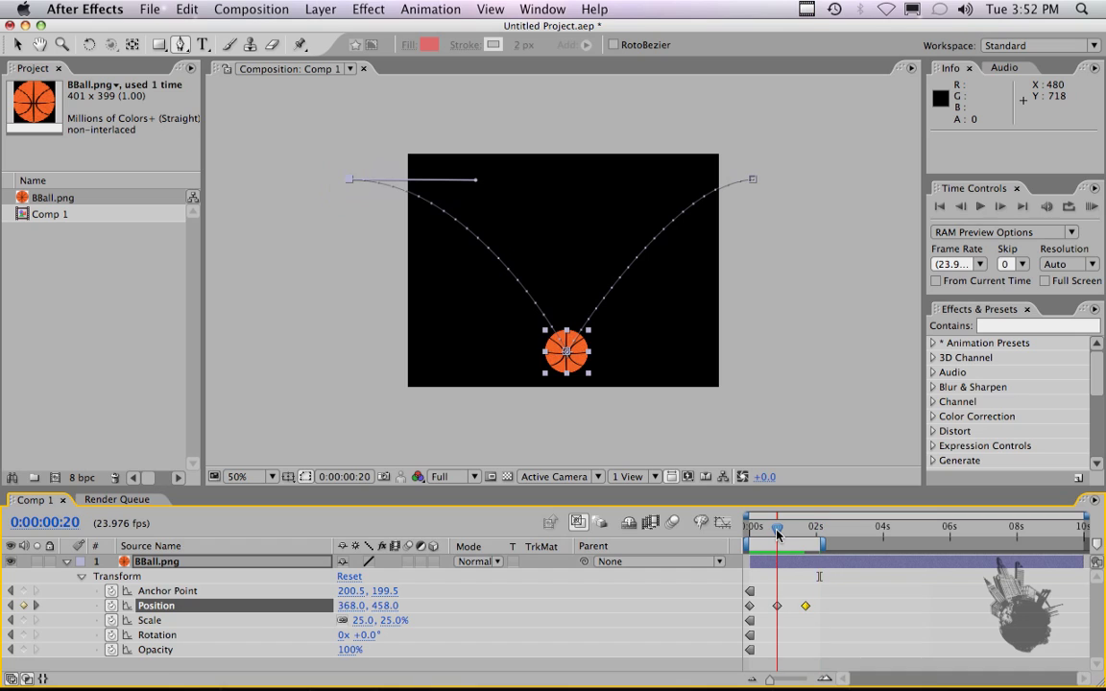
key(equal)
key(equal)
key(equal)
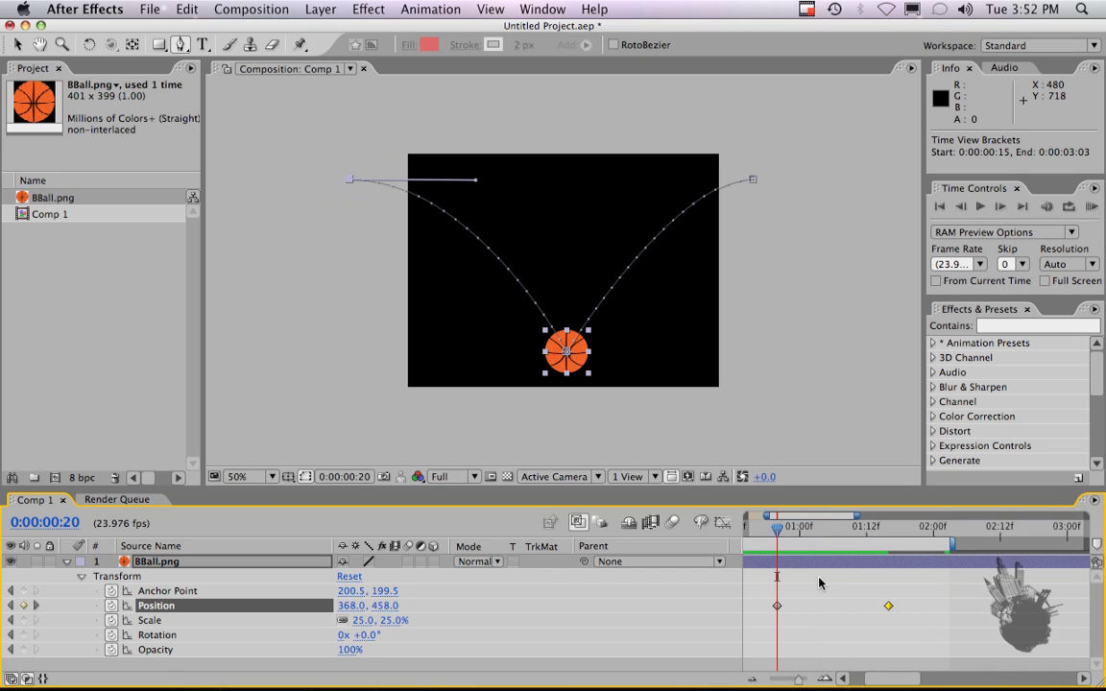
click(861, 606)
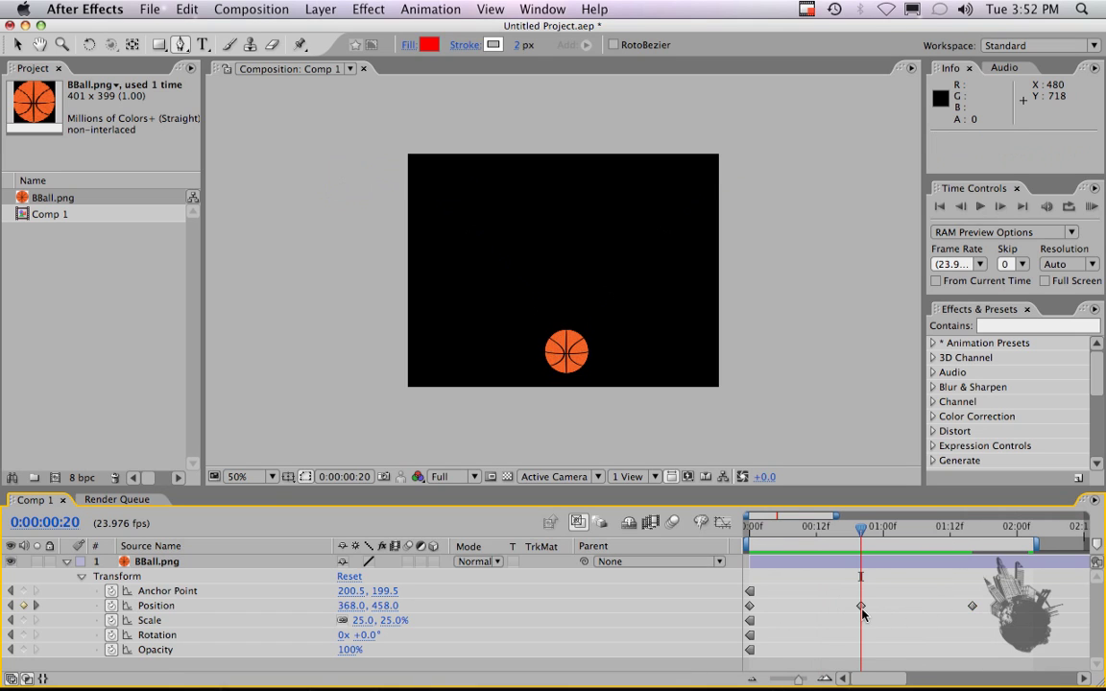
drag(861, 605, 834, 606)
drag(759, 534, 805, 534)
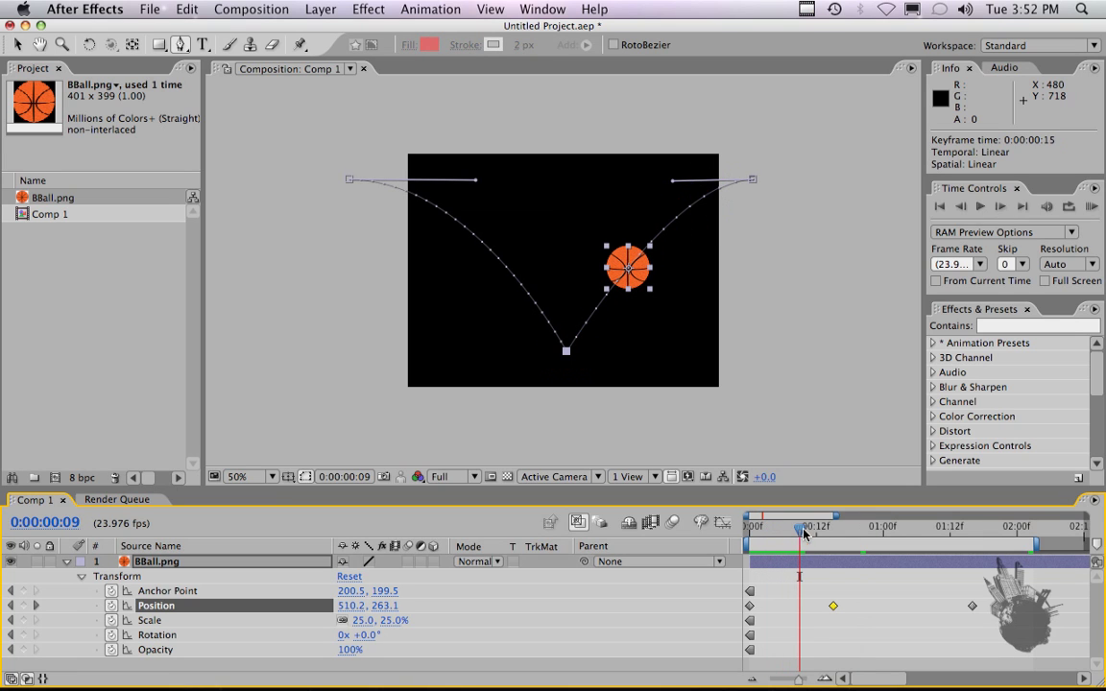
drag(833, 606, 800, 606)
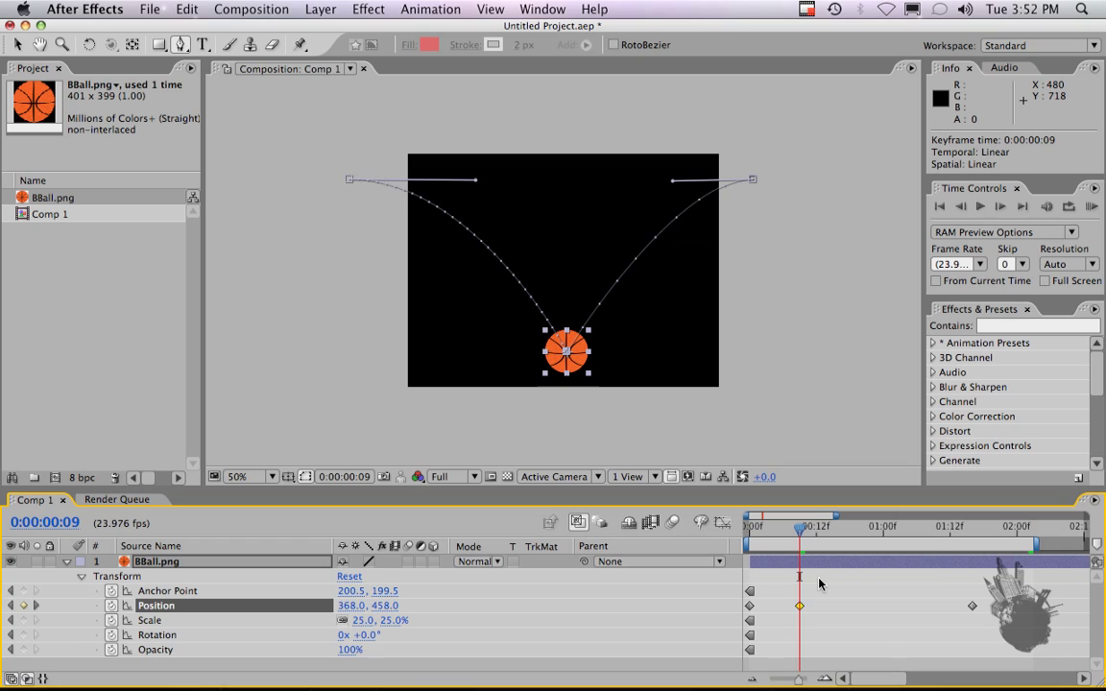
Step: Add a Position keyframe at -136, 58 at frame 18, trim the work area to about one second, and preview
key(shift+Page_Down)
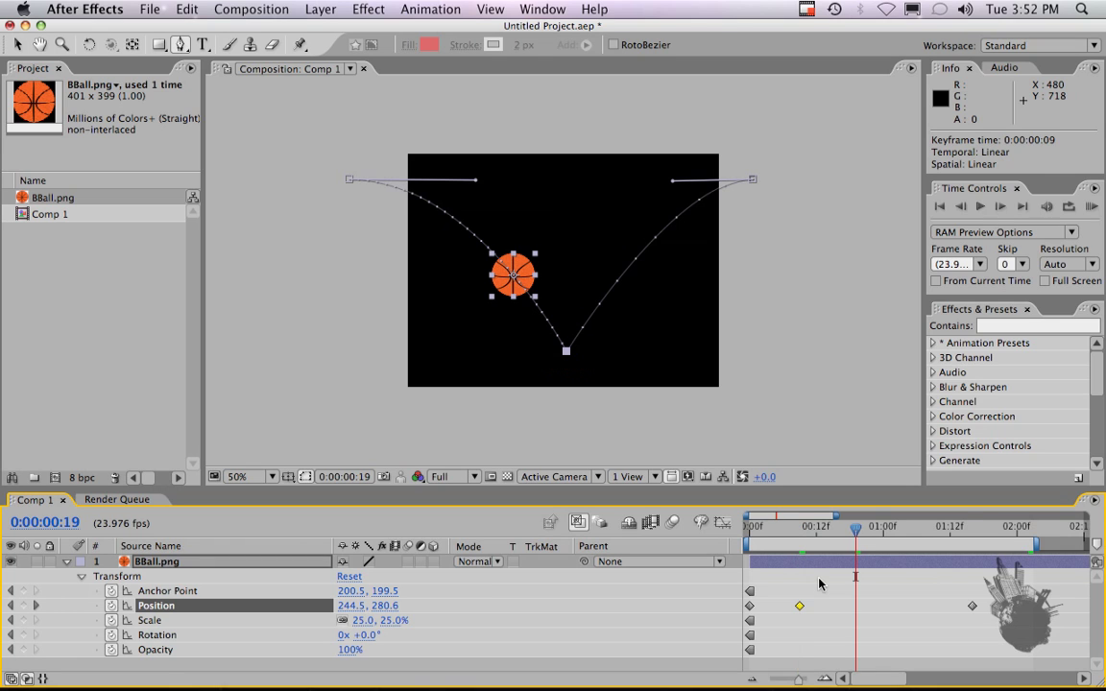
key(Page_Up)
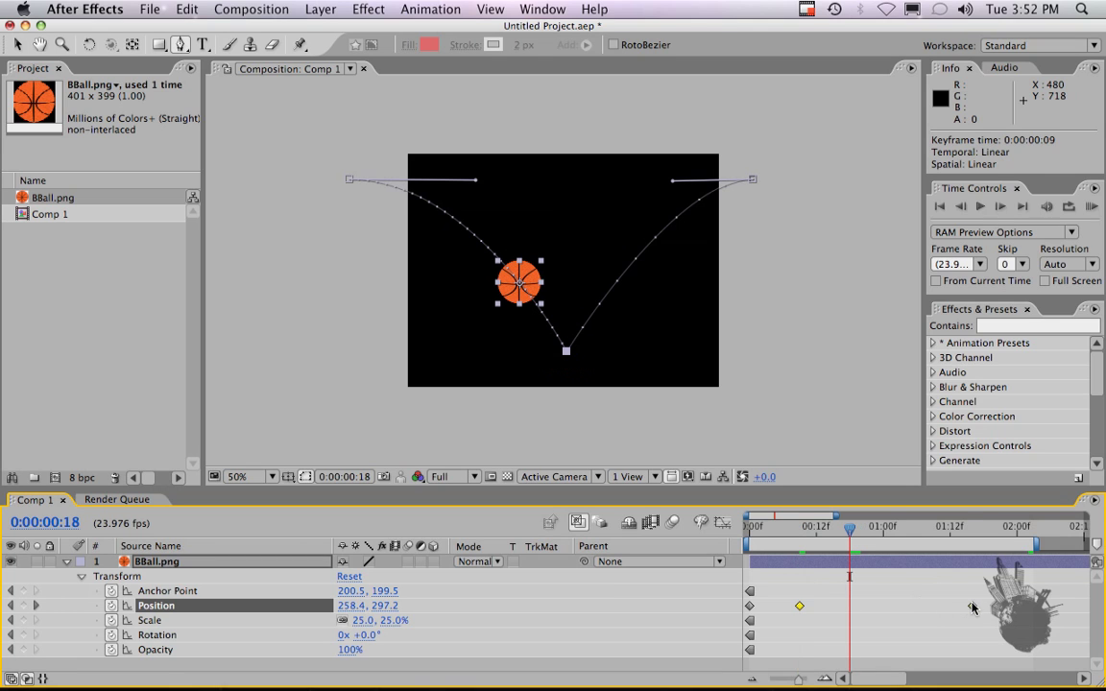
key(super+v)
drag(1037, 544, 892, 559)
key(KP_0)
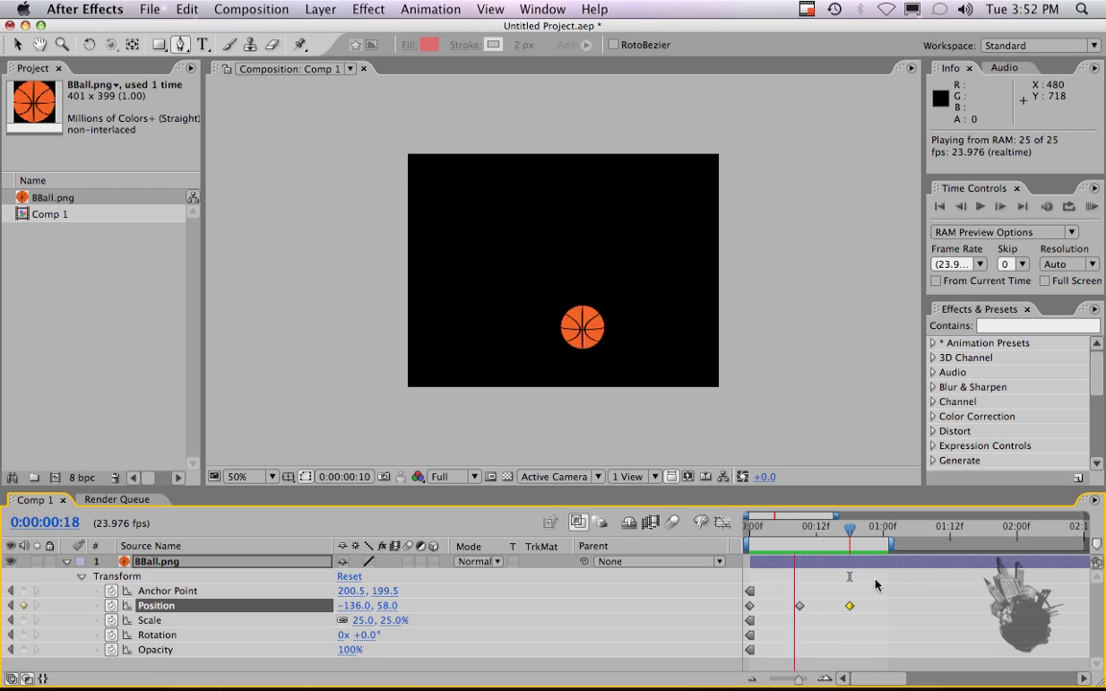
click(784, 518)
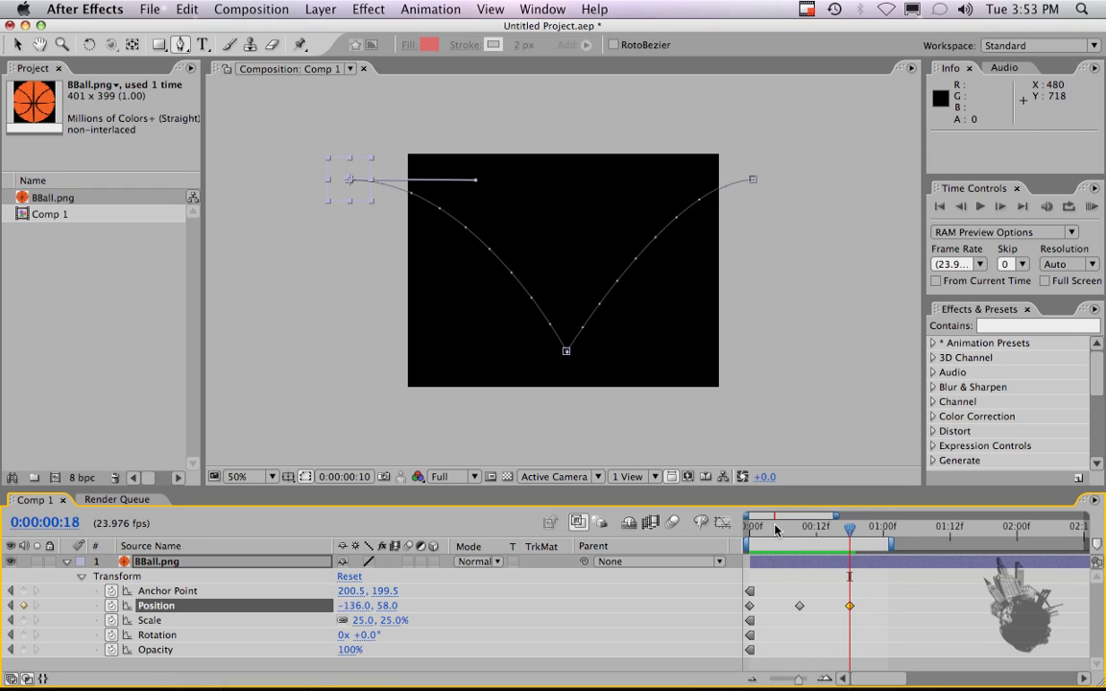
mouse_move(757, 529)
mouse_down()
mouse_move(846, 530)
mouse_move(749, 541)
mouse_move(765, 539)
mouse_up()
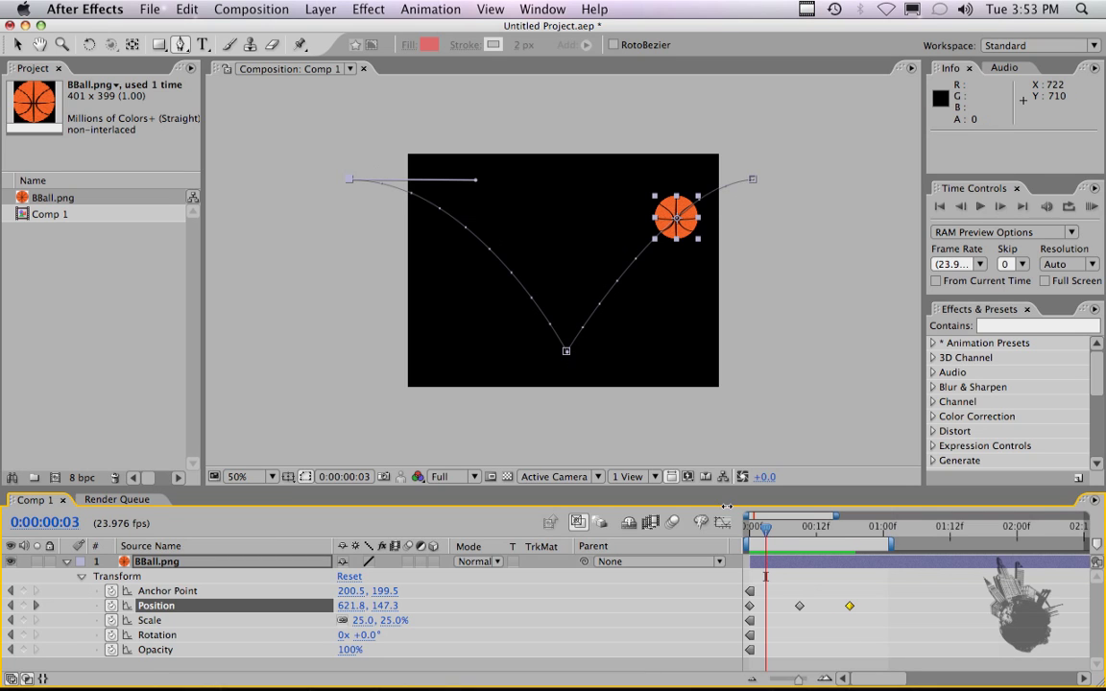
drag(766, 531, 800, 531)
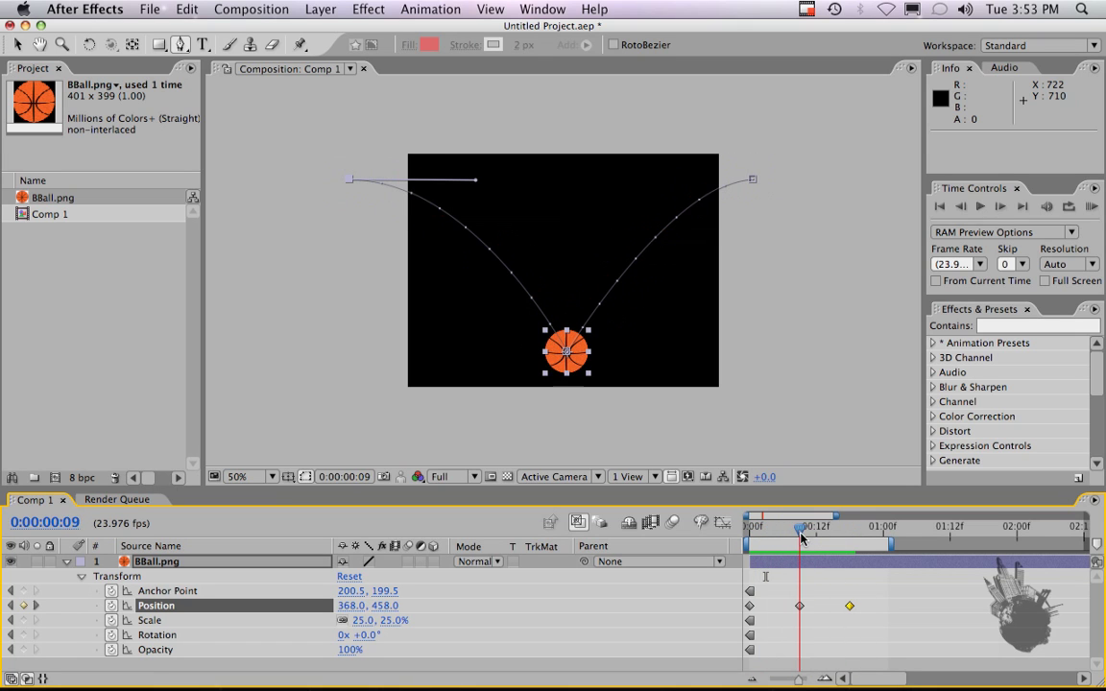
Step: Squash the ball at frame 9 into a wide ellipse with a Scale keyframe of 34%, 18%
click(799, 606)
click(213, 622)
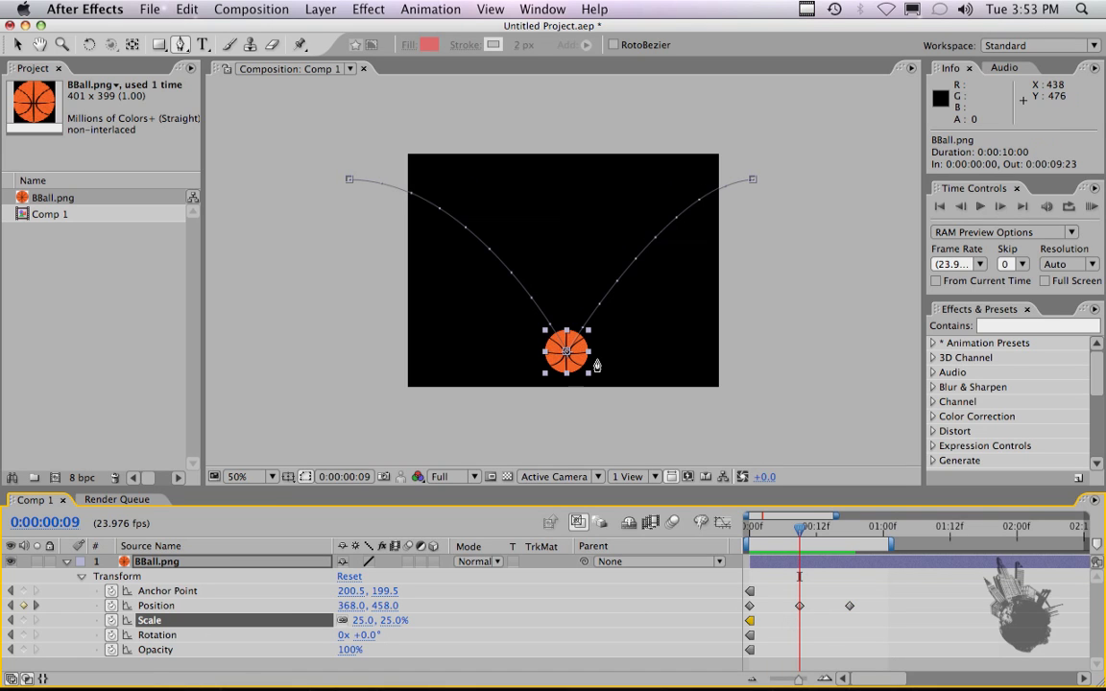
key(v)
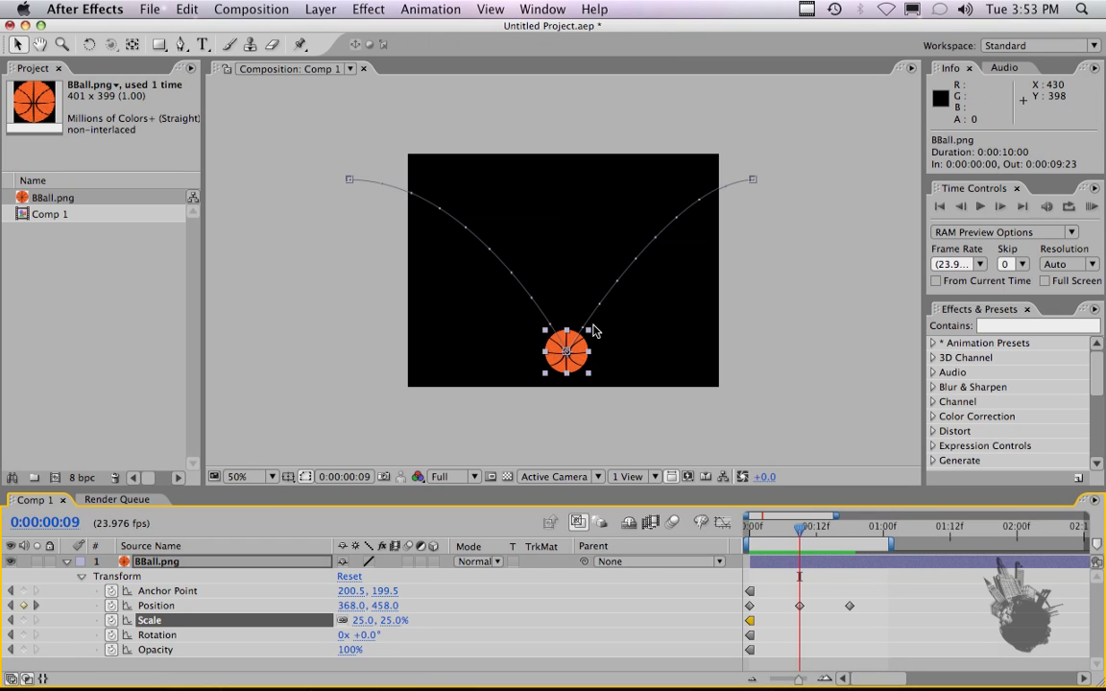
drag(590, 333, 597, 339)
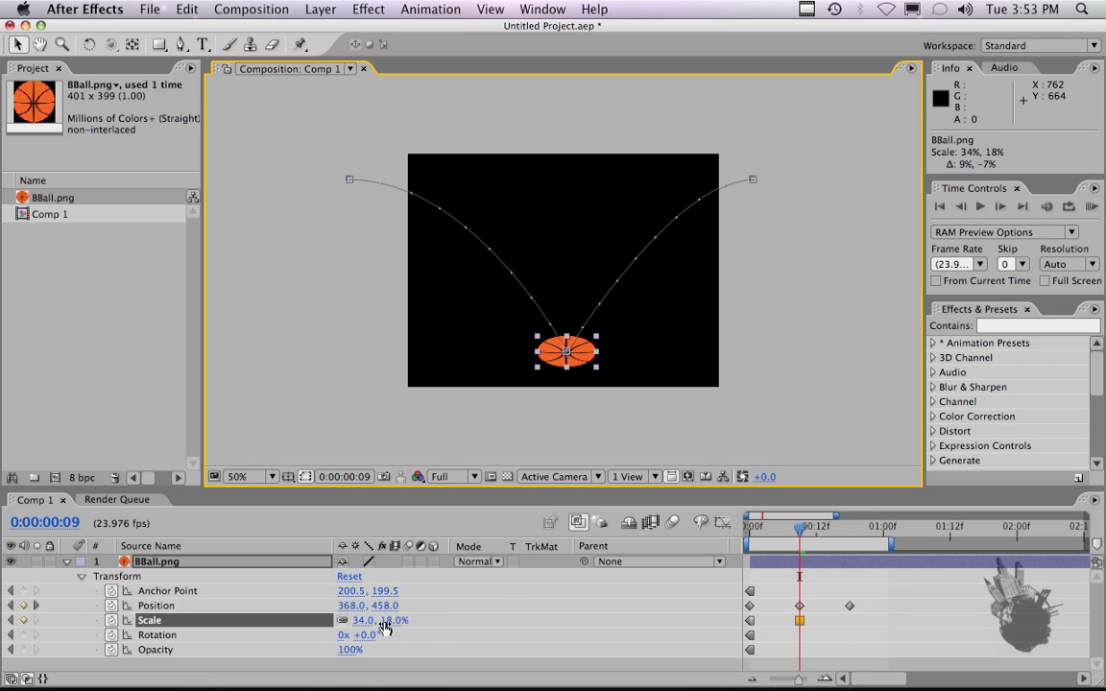
click(351, 626)
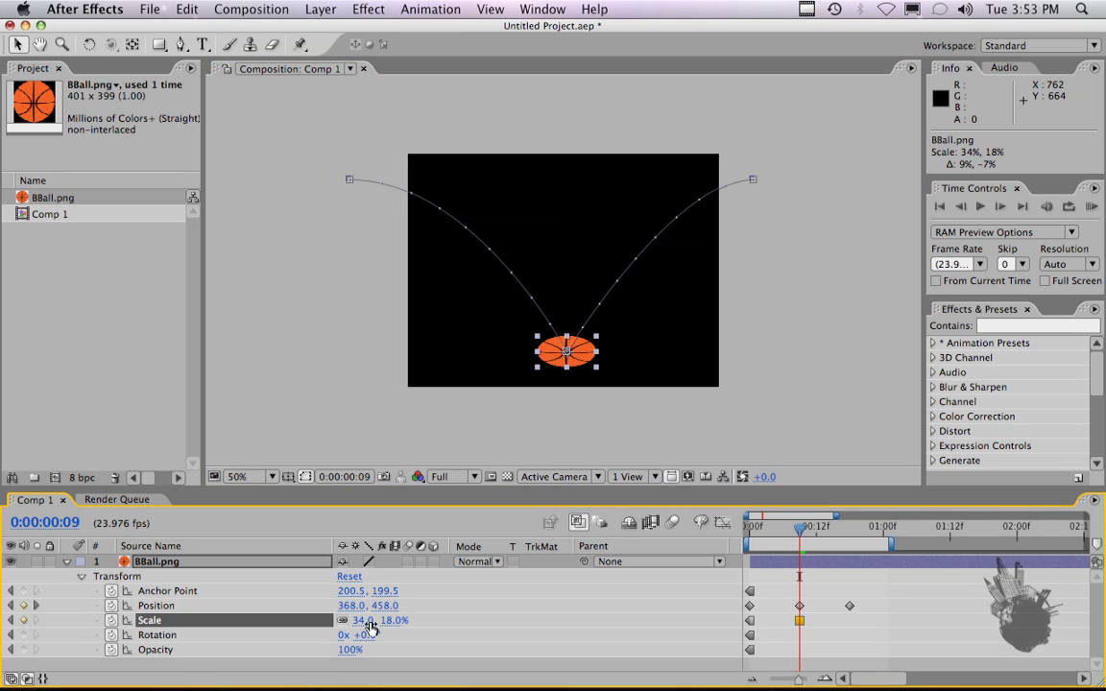
click(343, 621)
click(342, 621)
drag(801, 534, 827, 534)
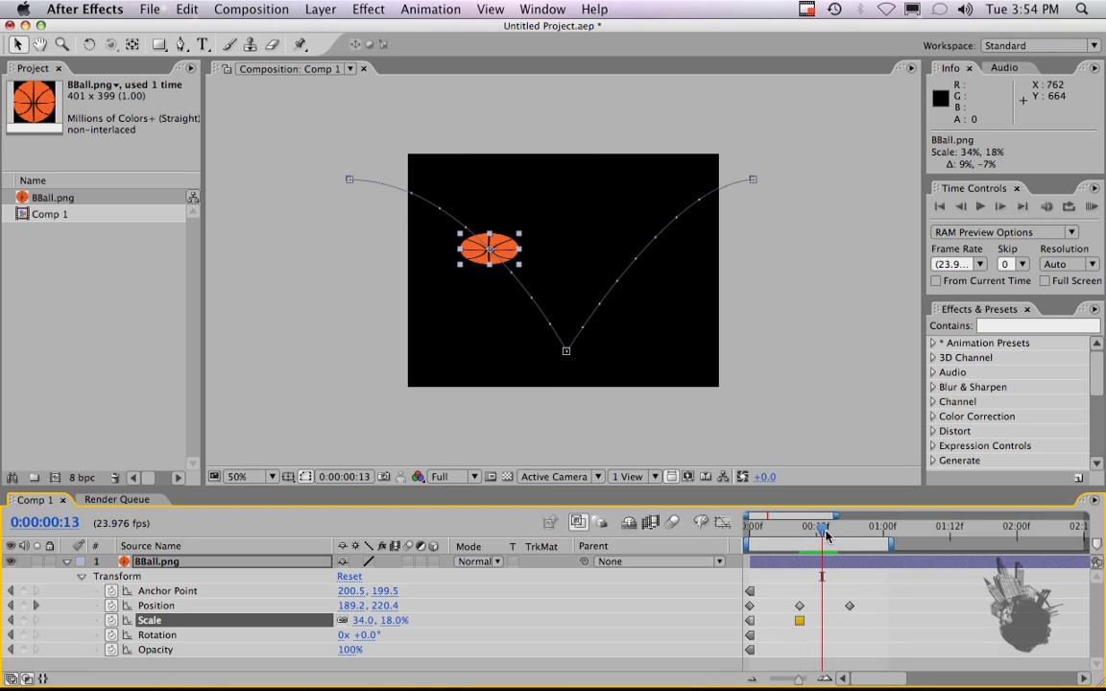
key(k)
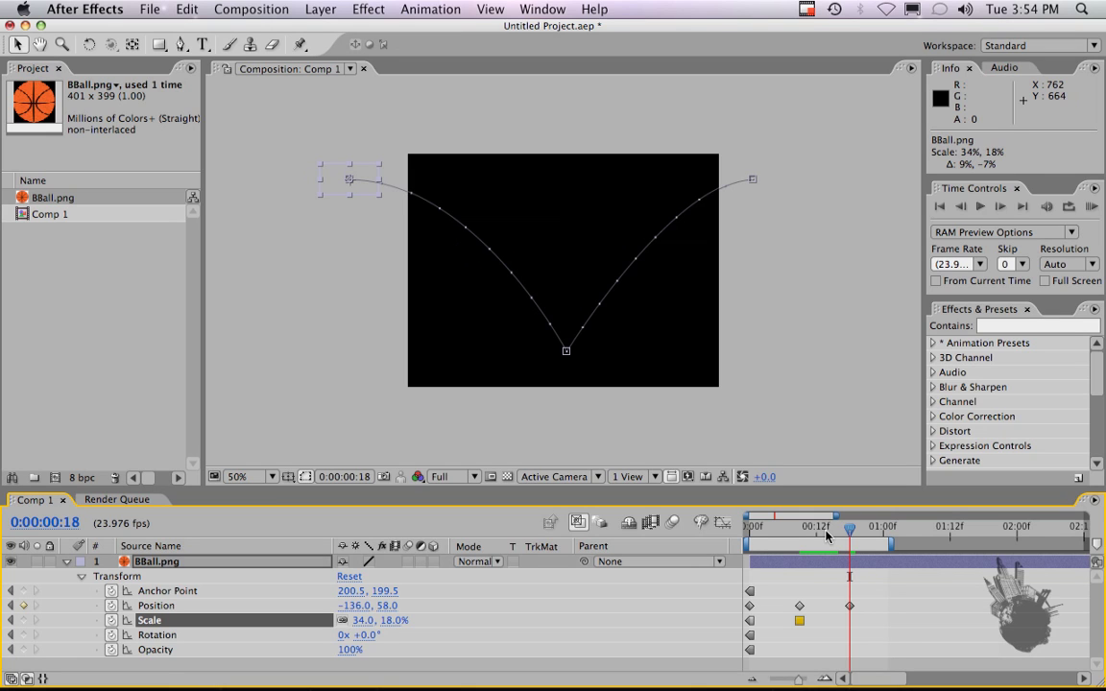
key(j)
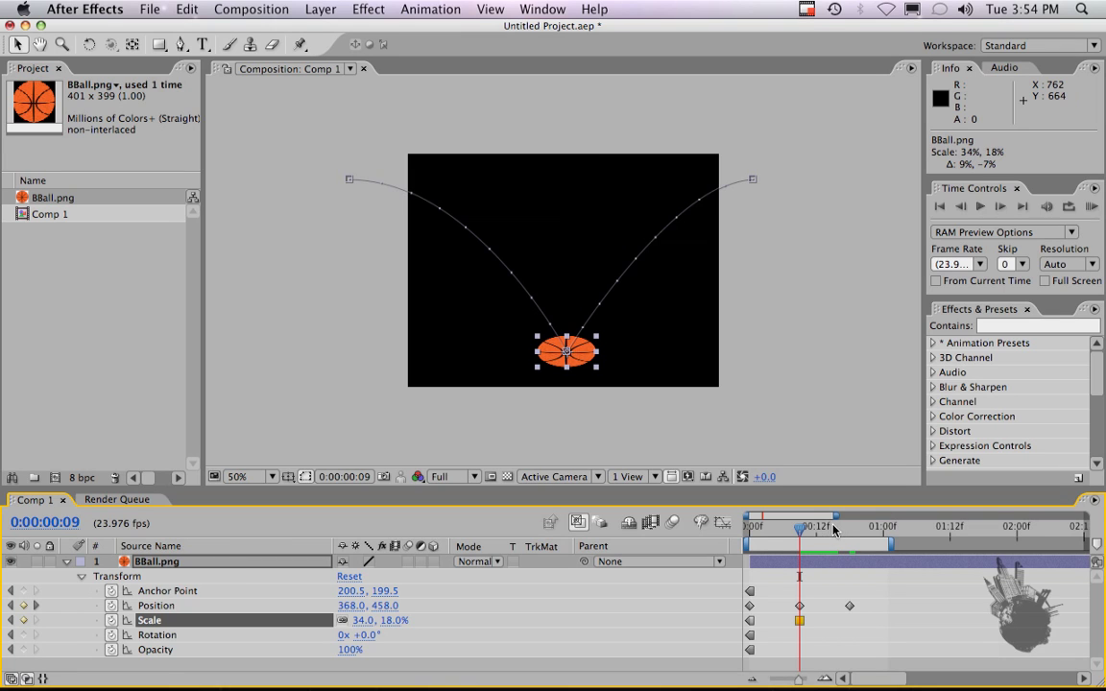
key(k)
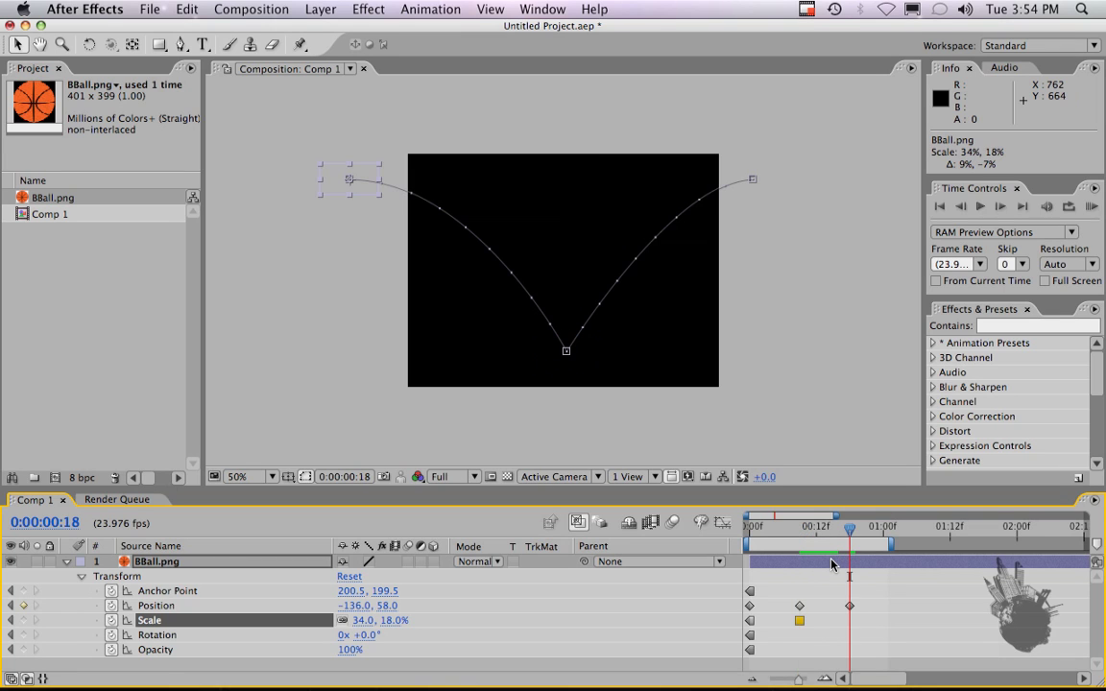
key(j)
key(k)
key(Home)
key(k)
key(k)
Step: Copy the round 25% Scale keyframe from frame 0 and paste it at 0:00:00:18
click(849, 607)
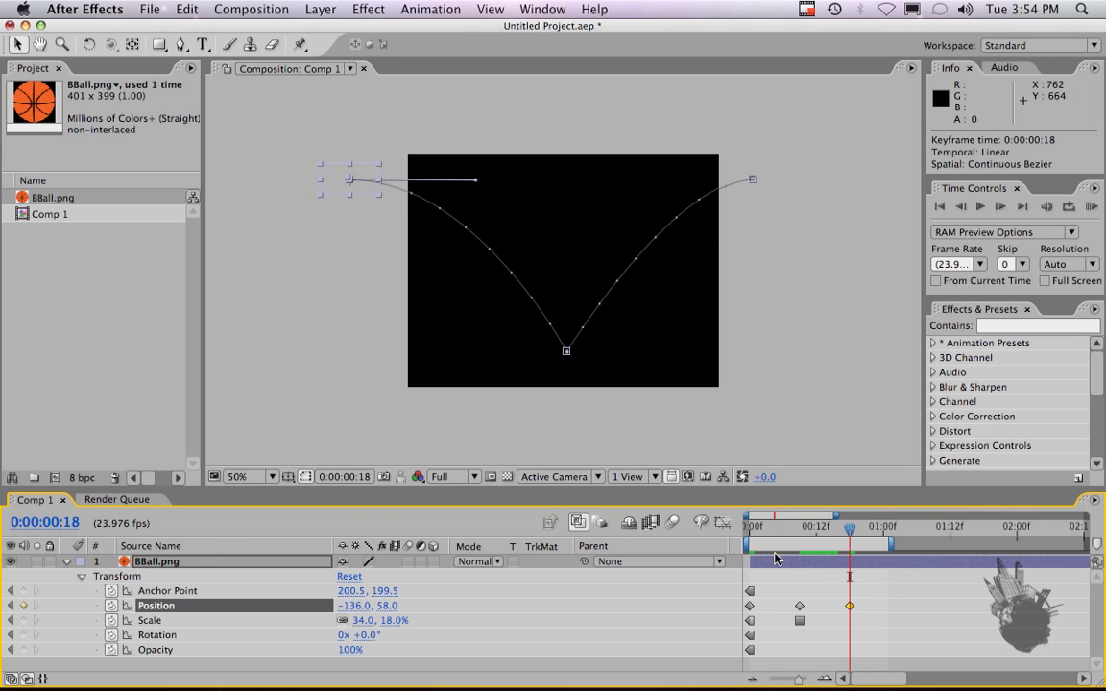
click(750, 621)
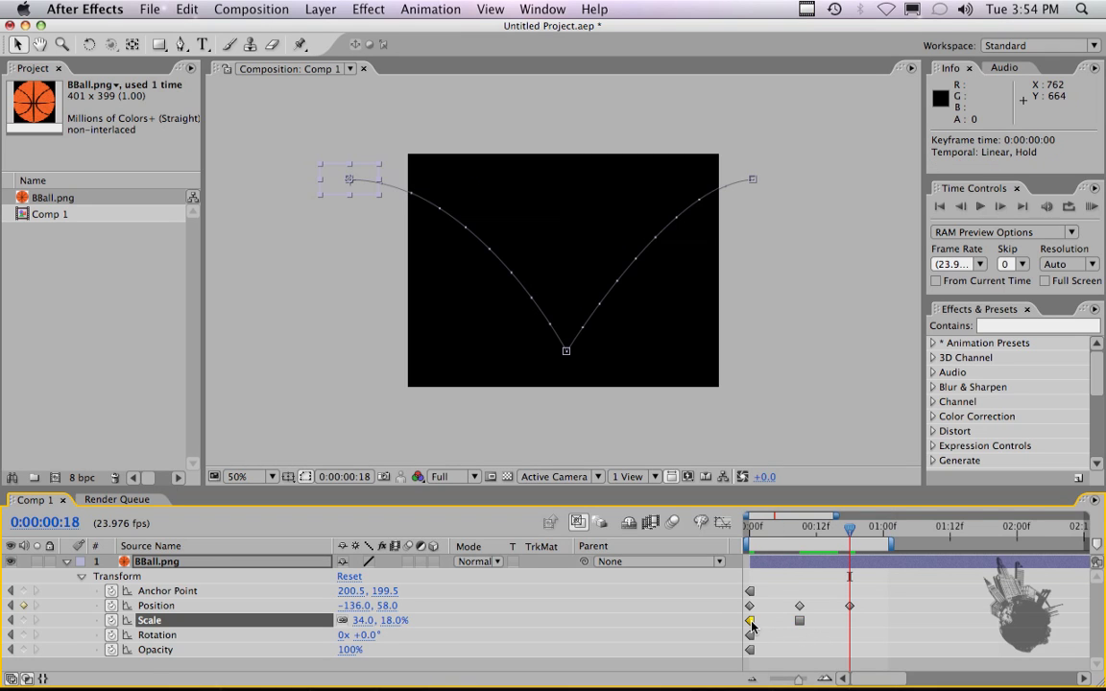
key(cmd+c)
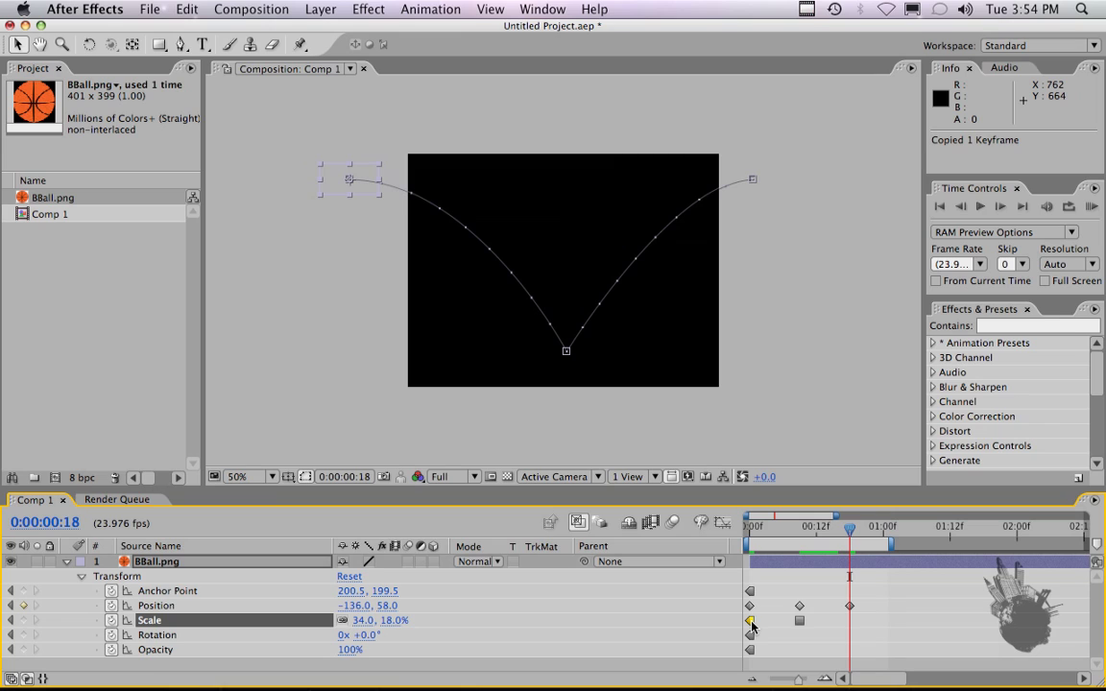
key(cmd+v)
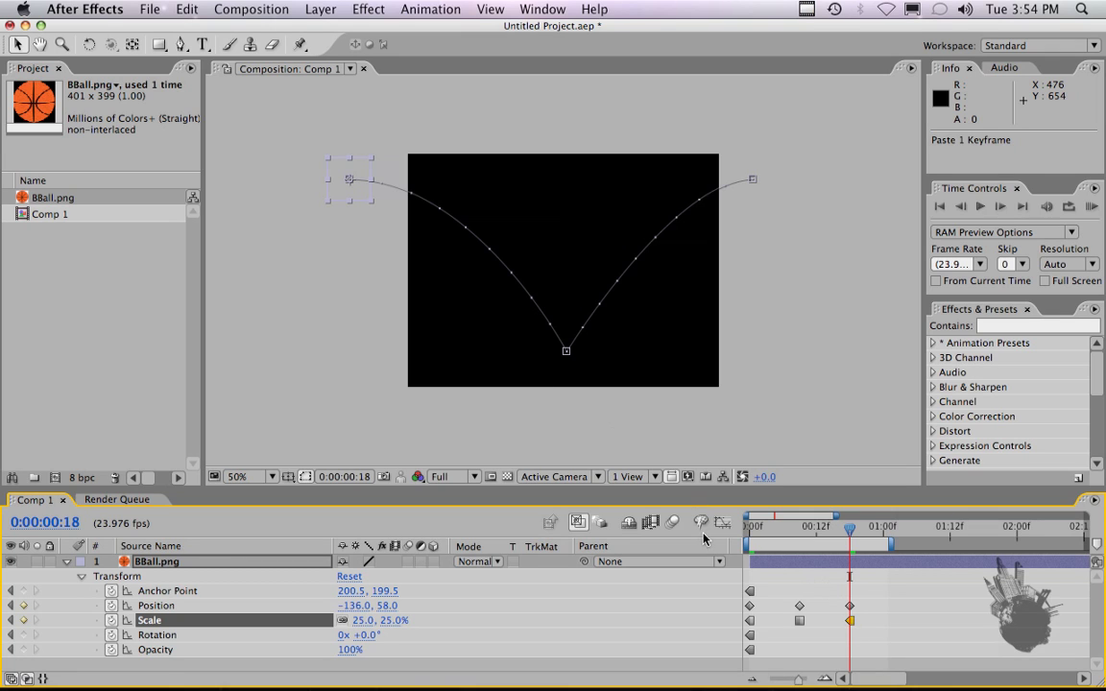
Step: Set all three Scale keyframes' temporal interpolation to Linear and play back the animation
drag(862, 614, 737, 626)
right_click(798, 620)
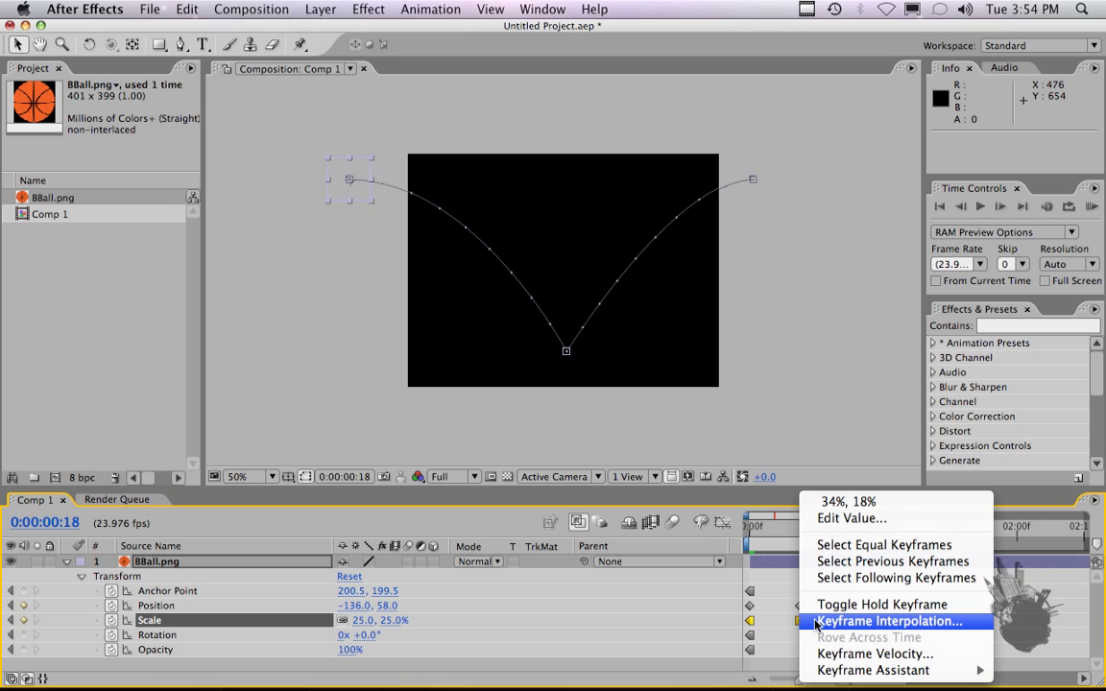
click(819, 622)
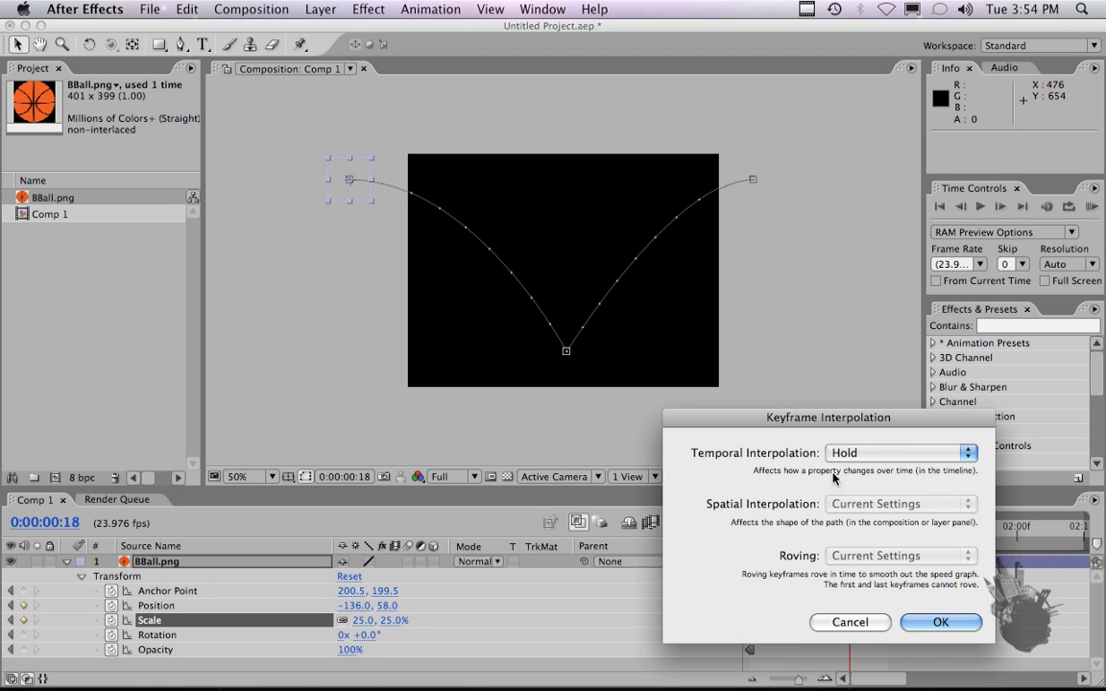
click(845, 454)
click(859, 393)
click(936, 622)
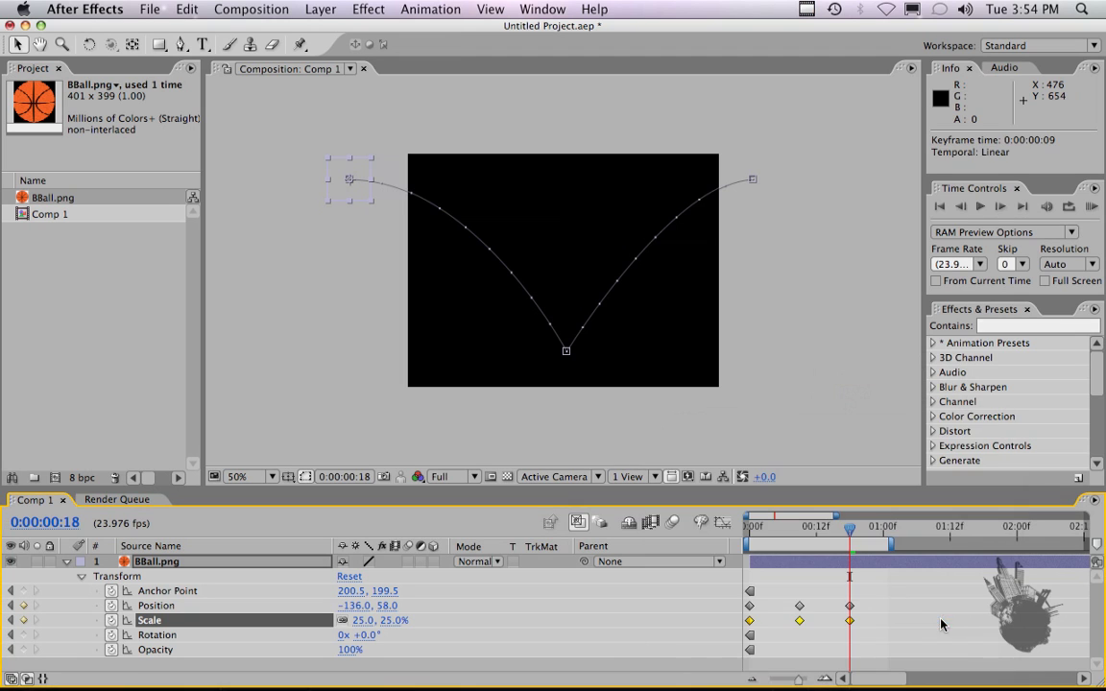
key(space)
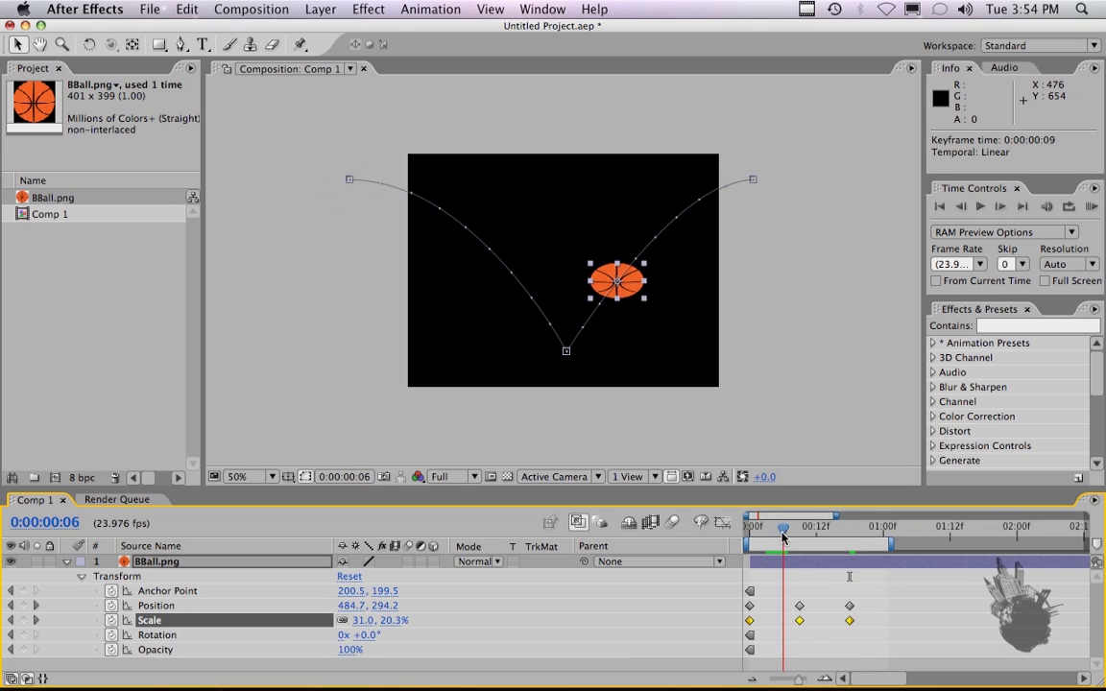
drag(853, 543, 745, 538)
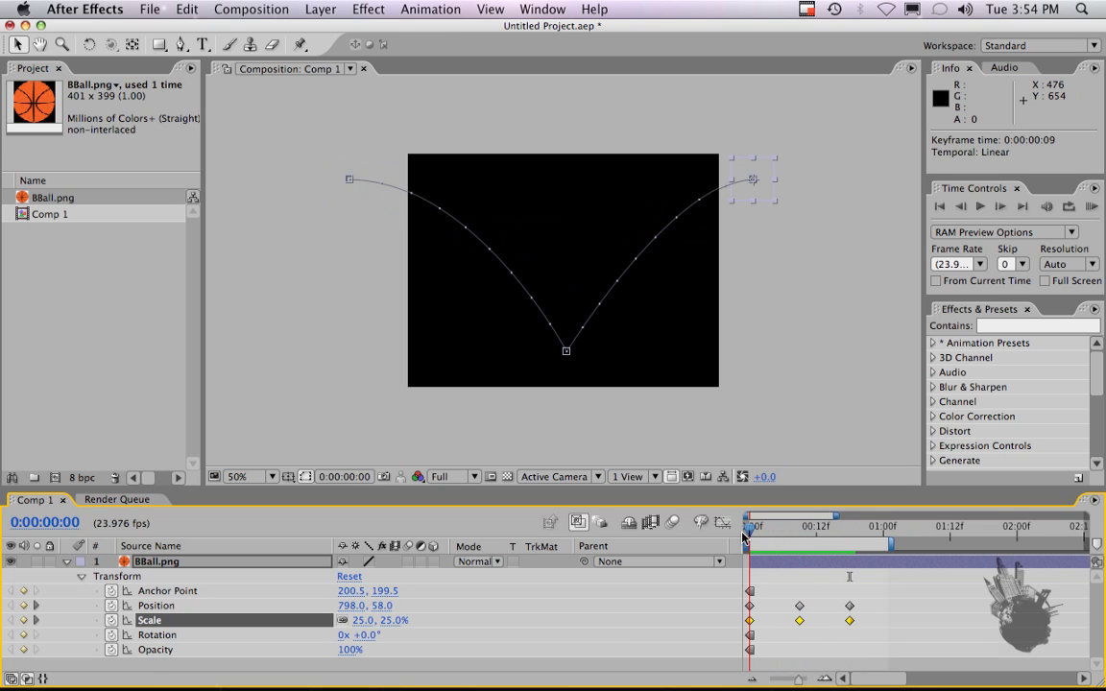
key(KP_0)
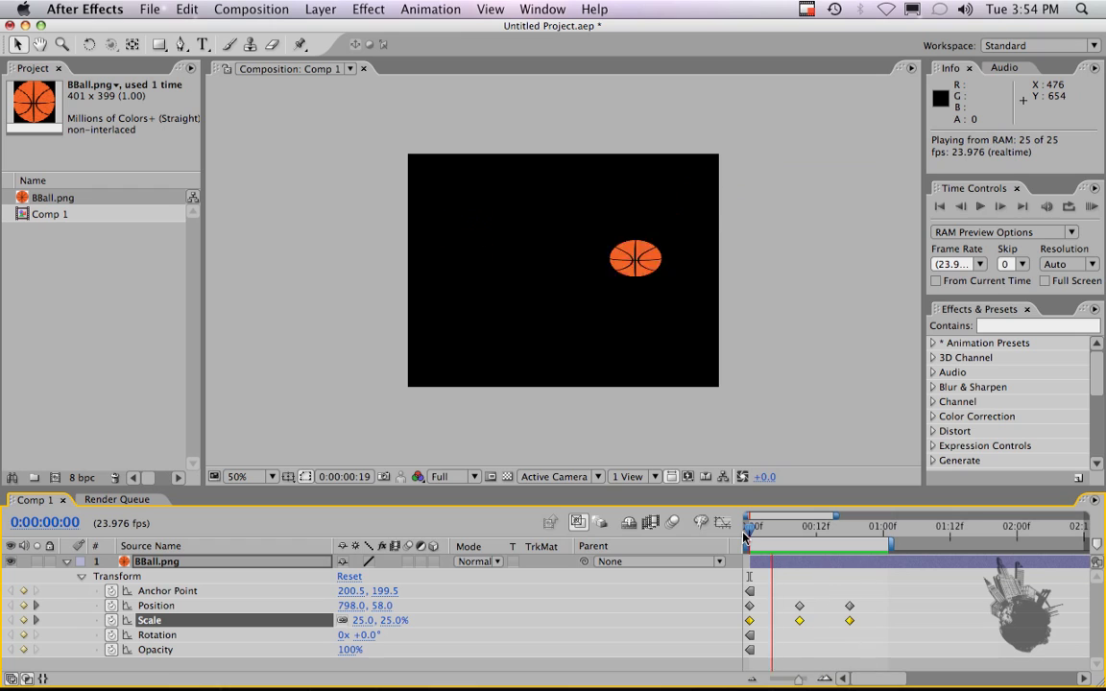
click(752, 531)
key(KP_0)
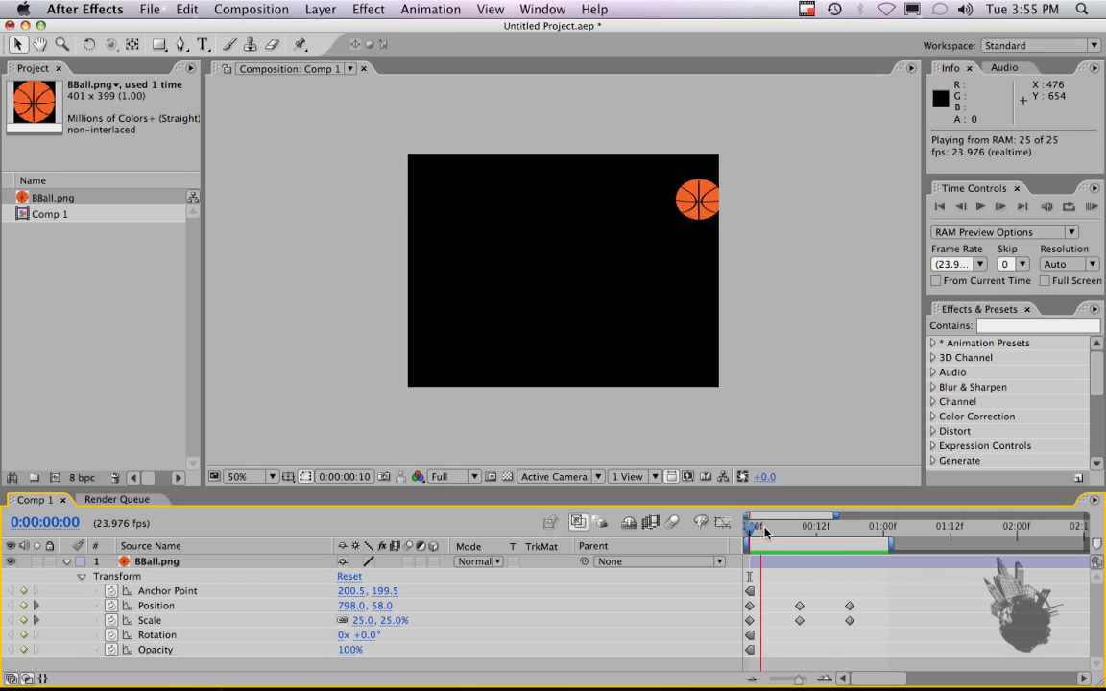
click(767, 531)
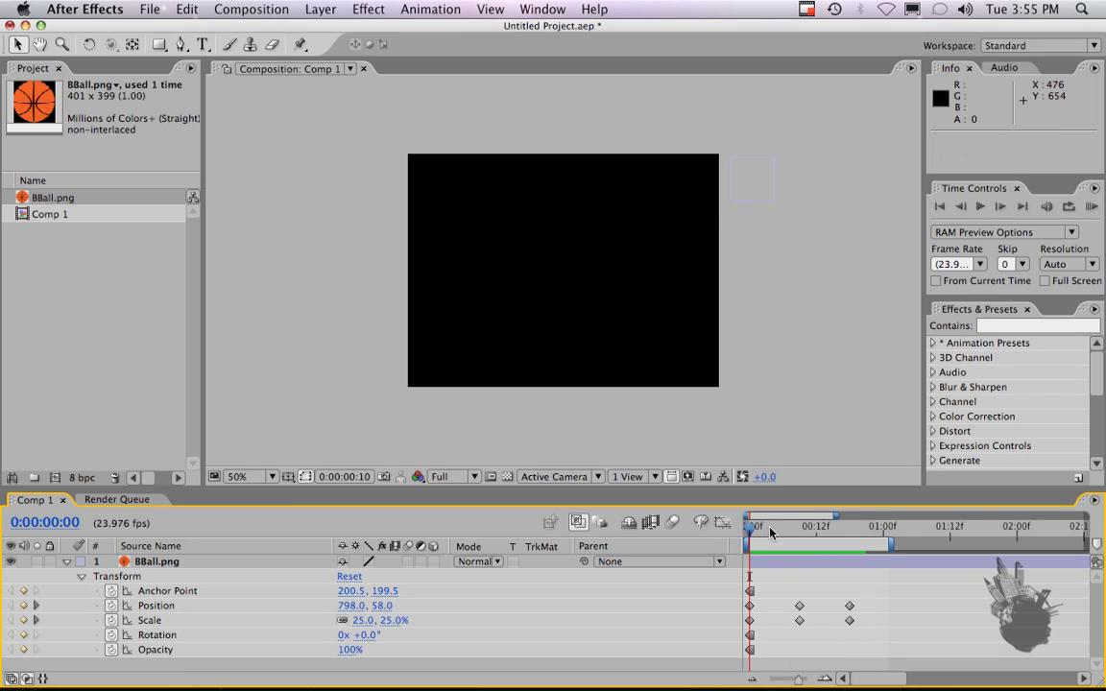
Step: Paste round 25% Scale keyframes at frames 6 and 13
drag(767, 531, 783, 534)
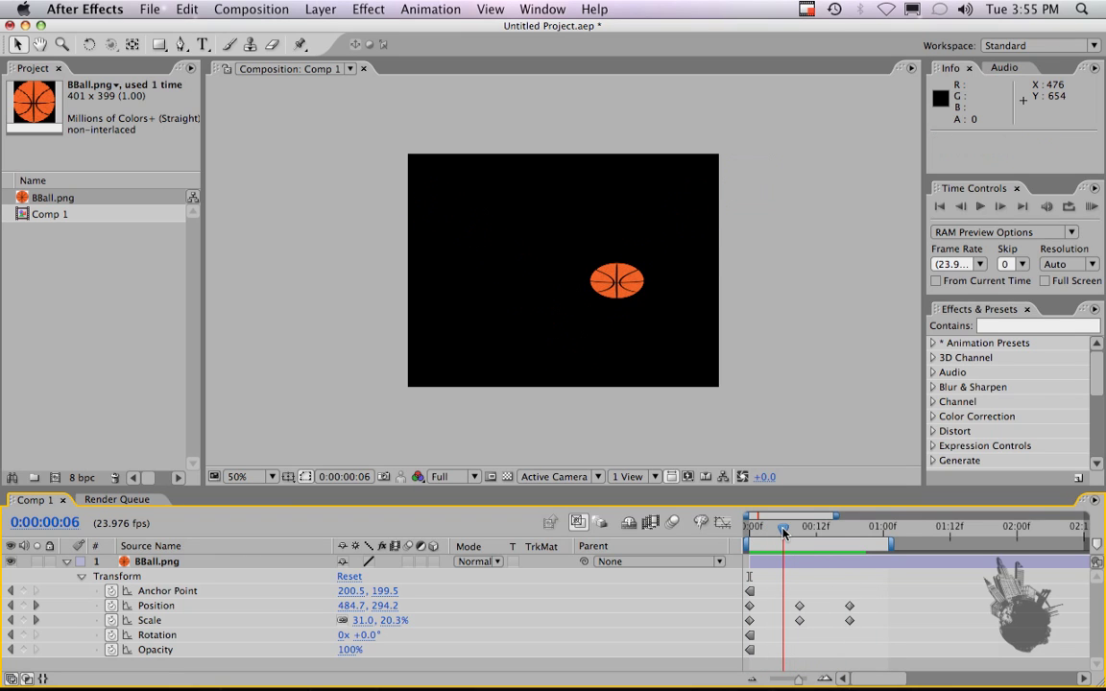
click(750, 622)
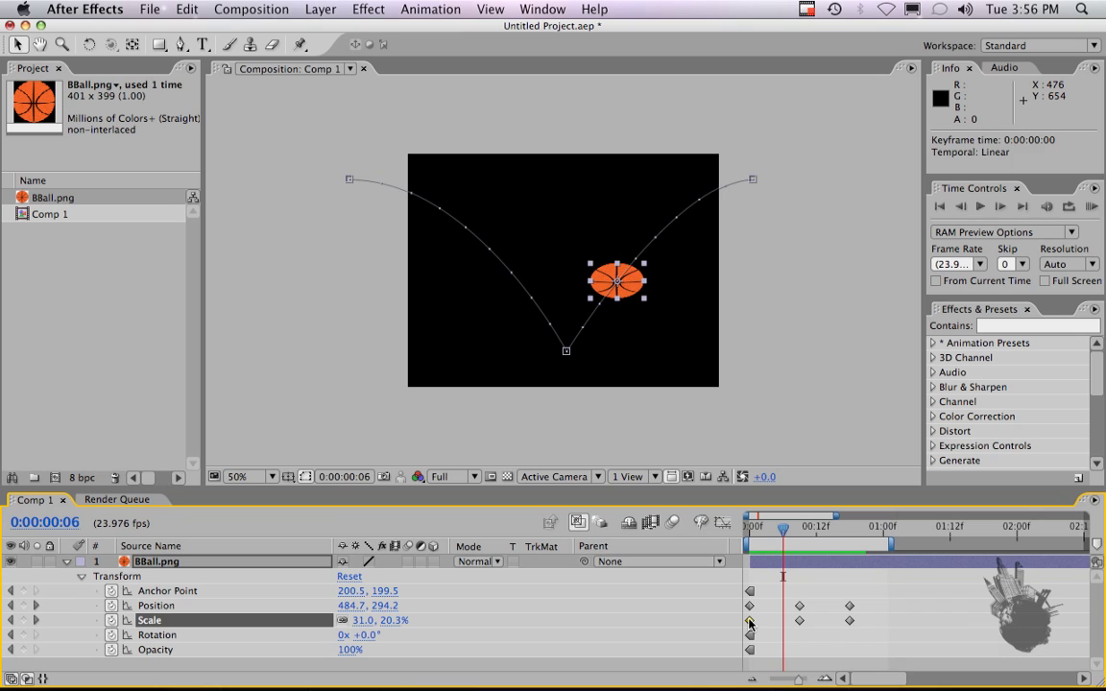
key(super+v)
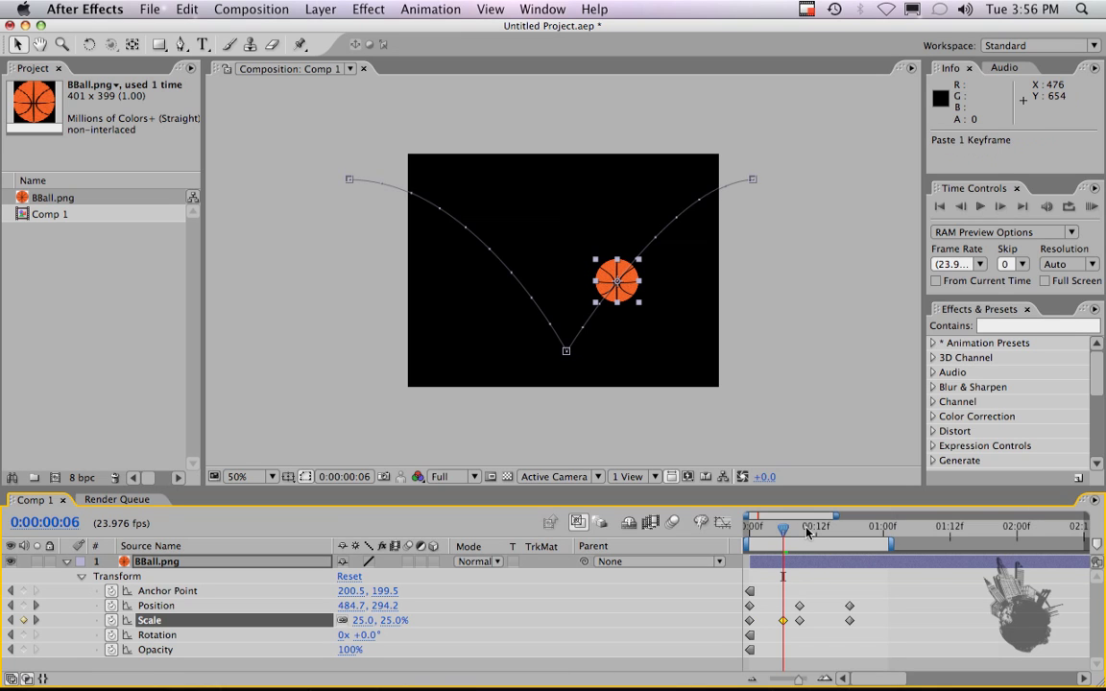
drag(787, 531, 826, 526)
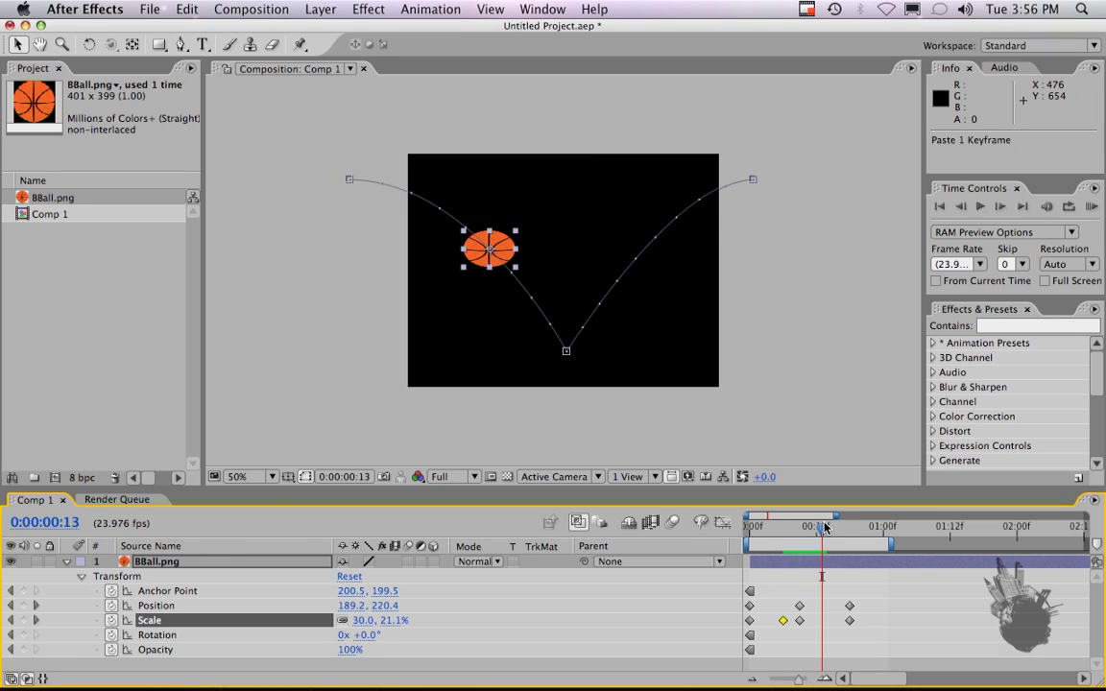
key(ctrl+v)
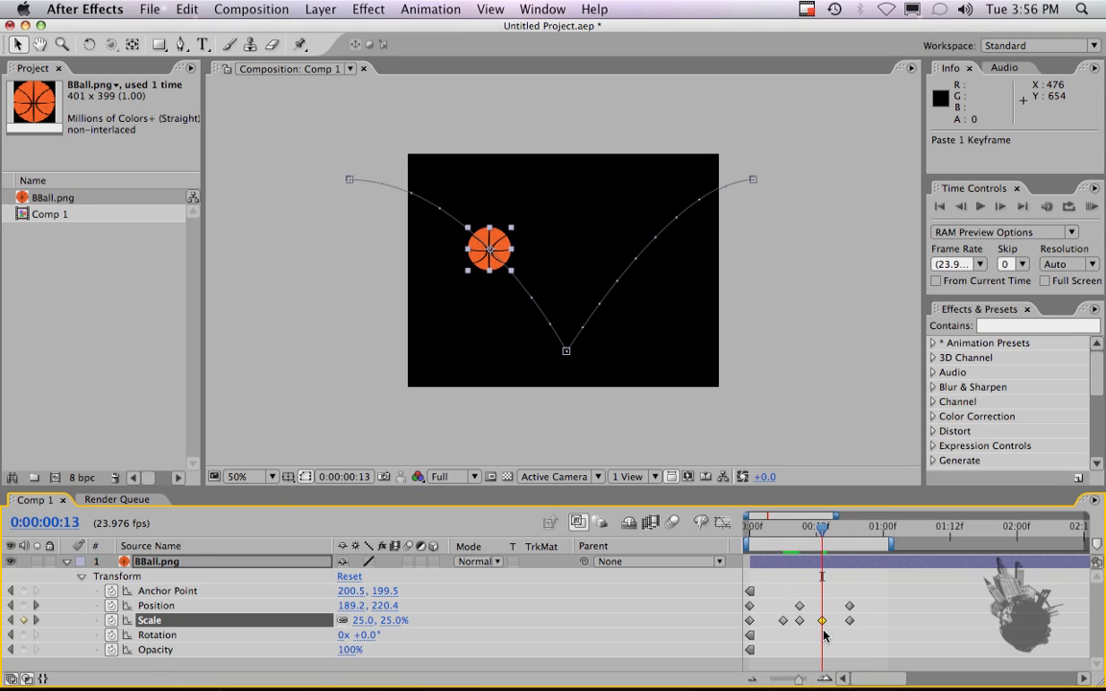
drag(802, 526, 760, 526)
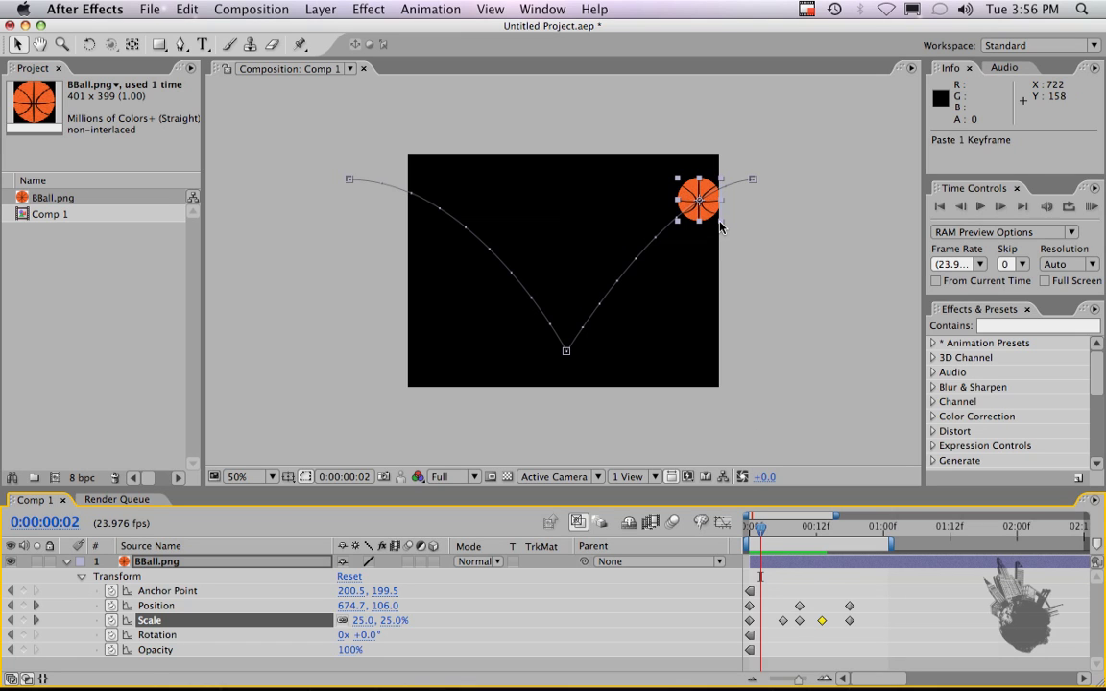
Step: Stretch the ball tall to about 19, 36% at the start and copy that keyframe
drag(720, 223, 716, 235)
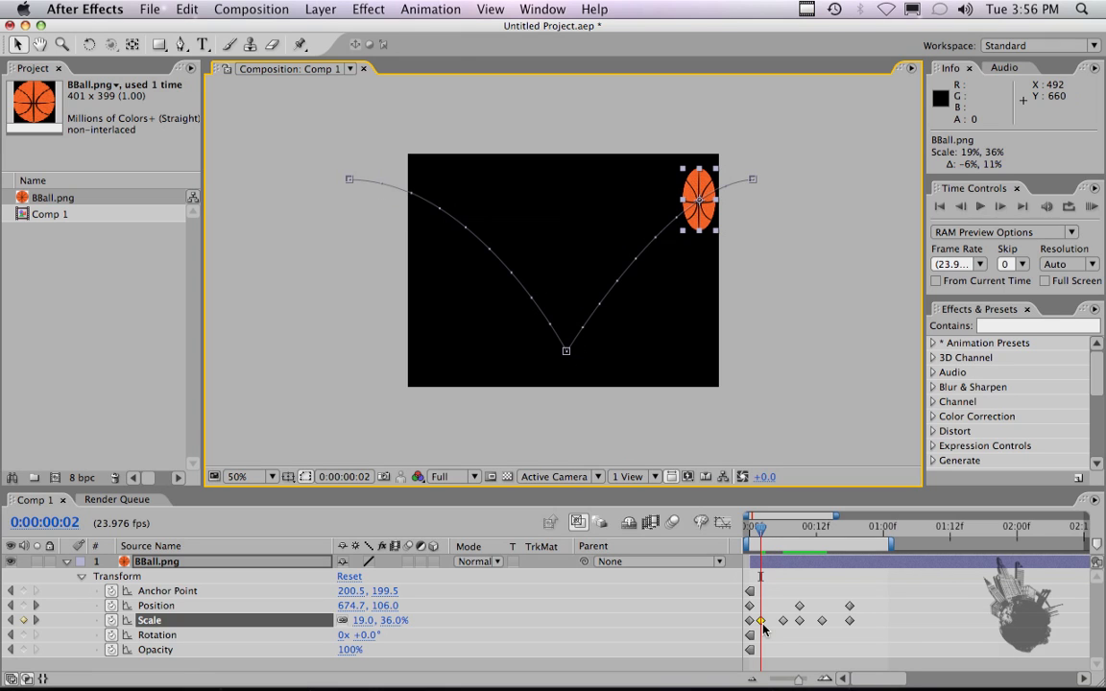
drag(761, 624, 750, 623)
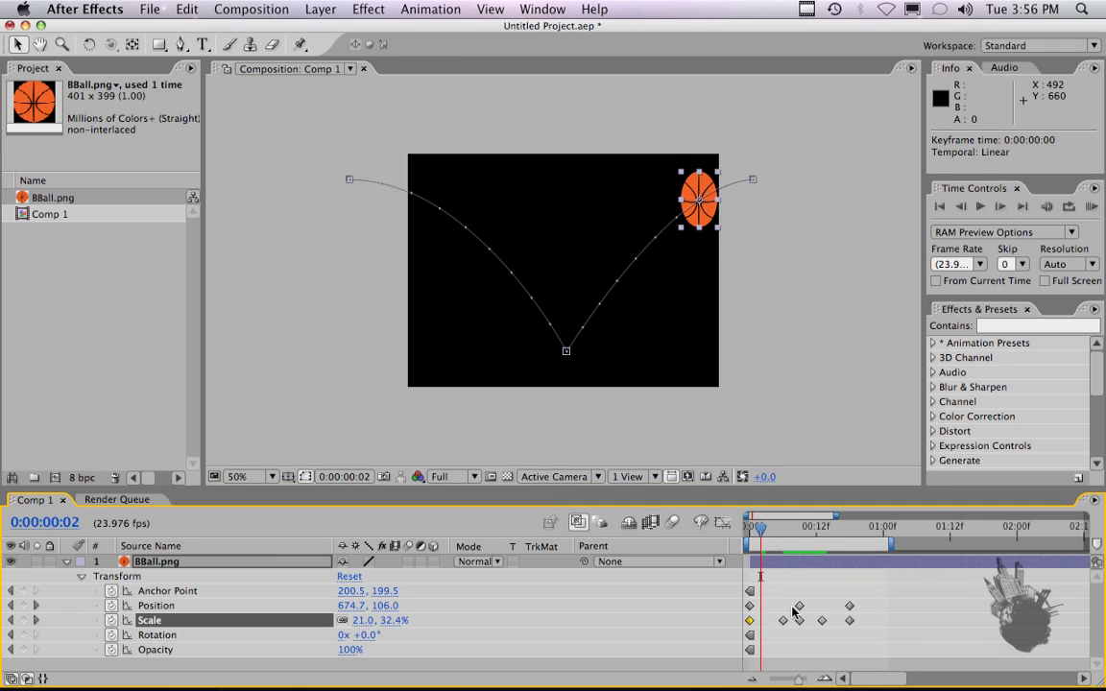
key(cmd+c)
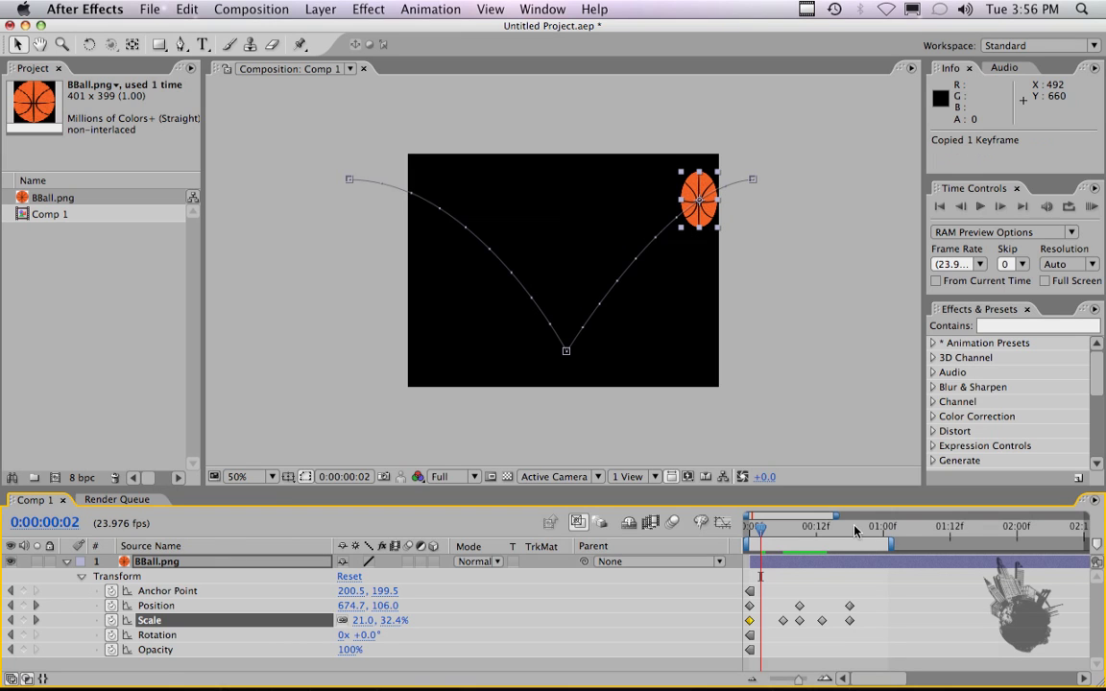
Step: Paste the stretched 19, 36% Scale keyframe at 0:00:00:18 and preview the bounce
click(852, 529)
key(super+v)
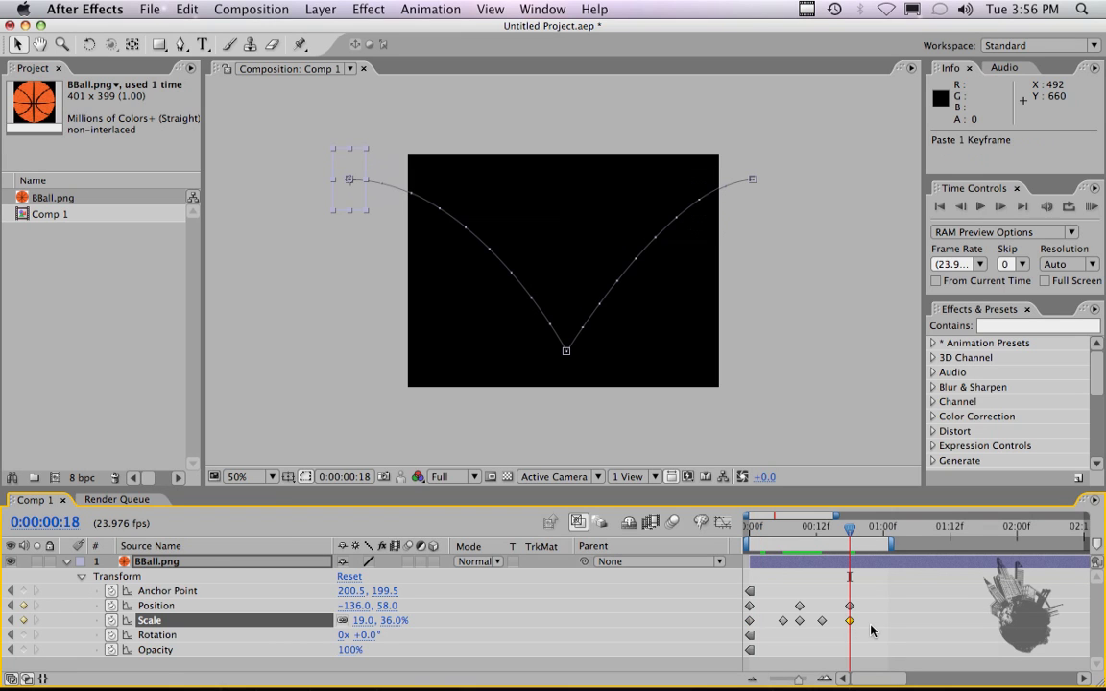
key(KP_0)
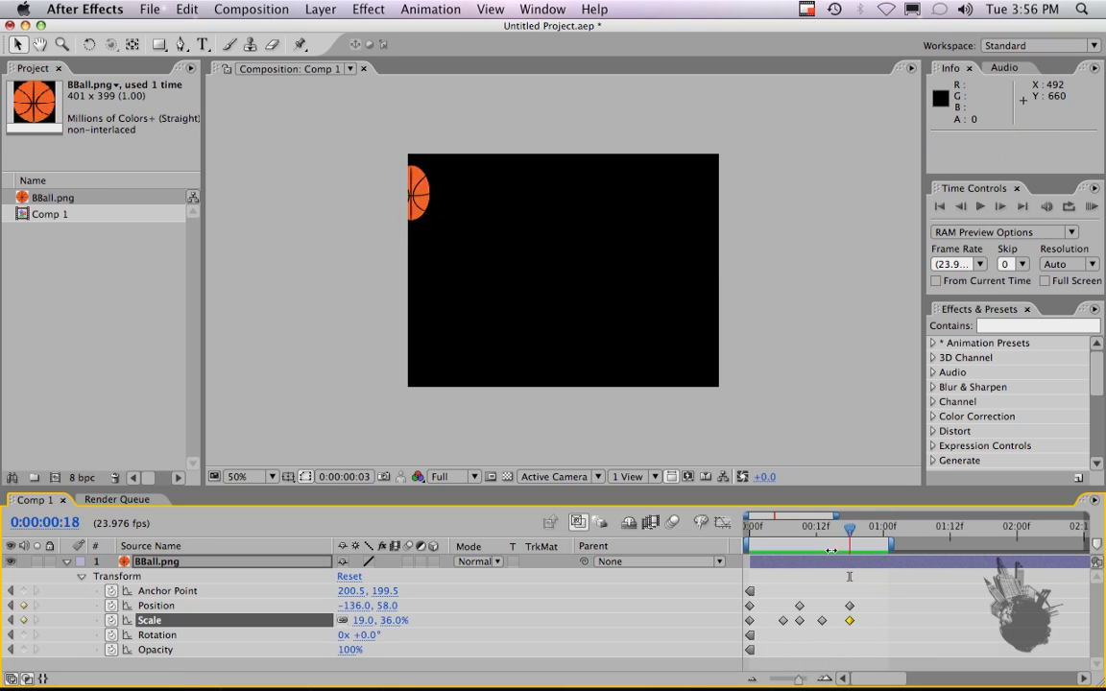
key(space)
drag(806, 537, 762, 529)
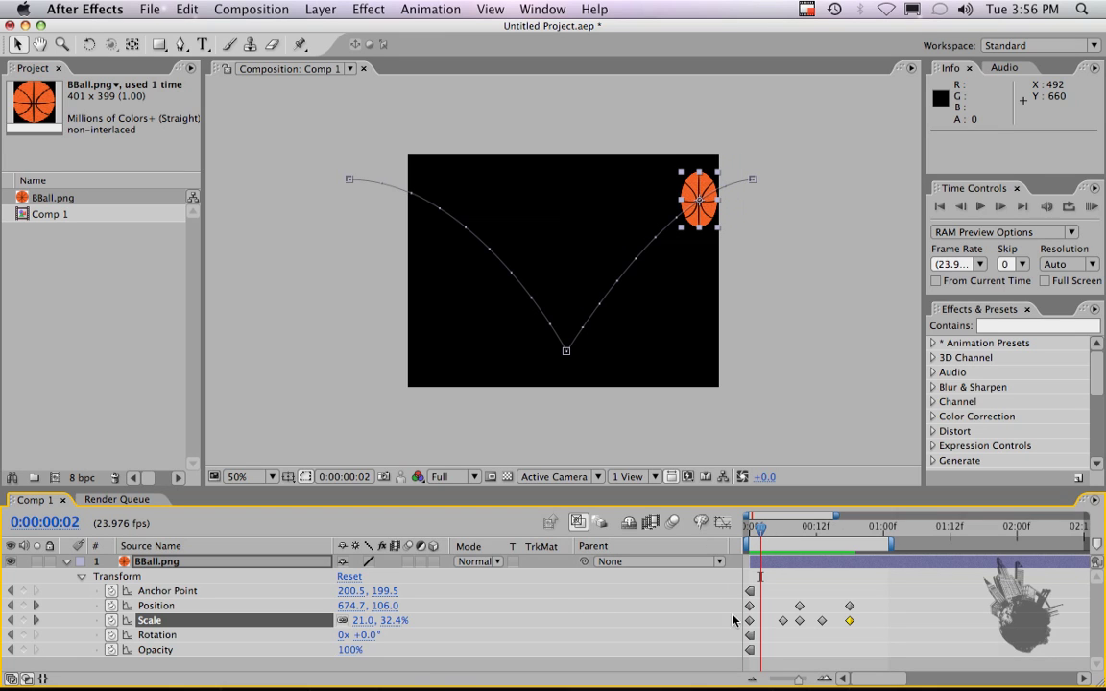
Step: Add a +50° Rotation keyframe at the very start of the animation
click(156, 635)
key(alt+shift+r)
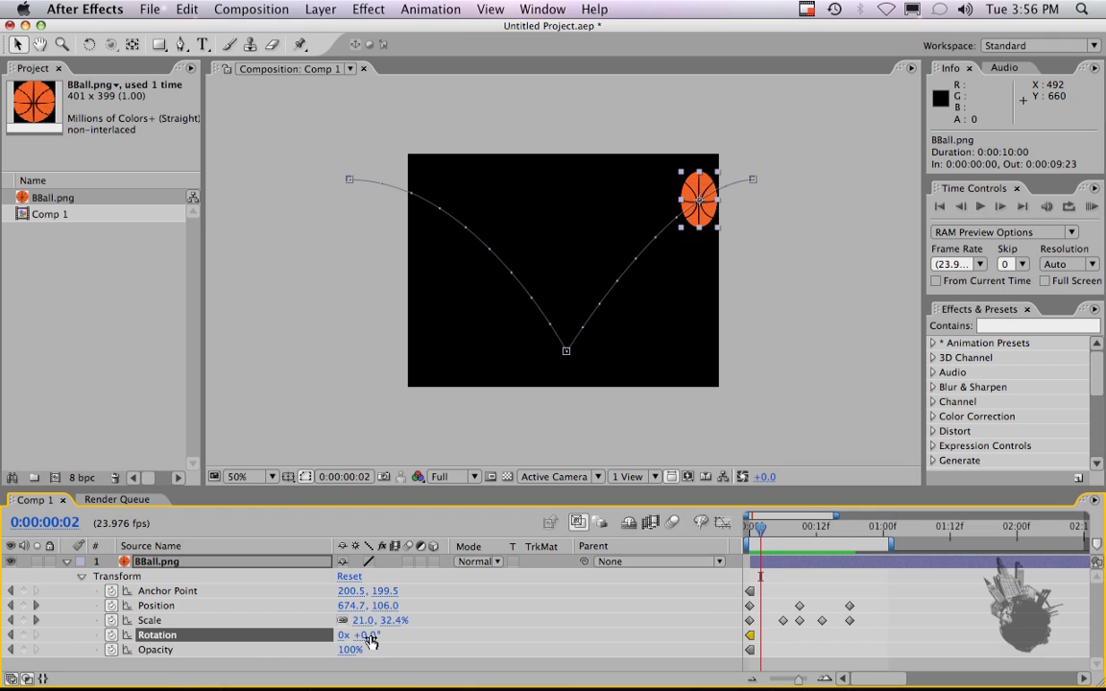
drag(360, 635, 381, 634)
key(super+z)
click(365, 636)
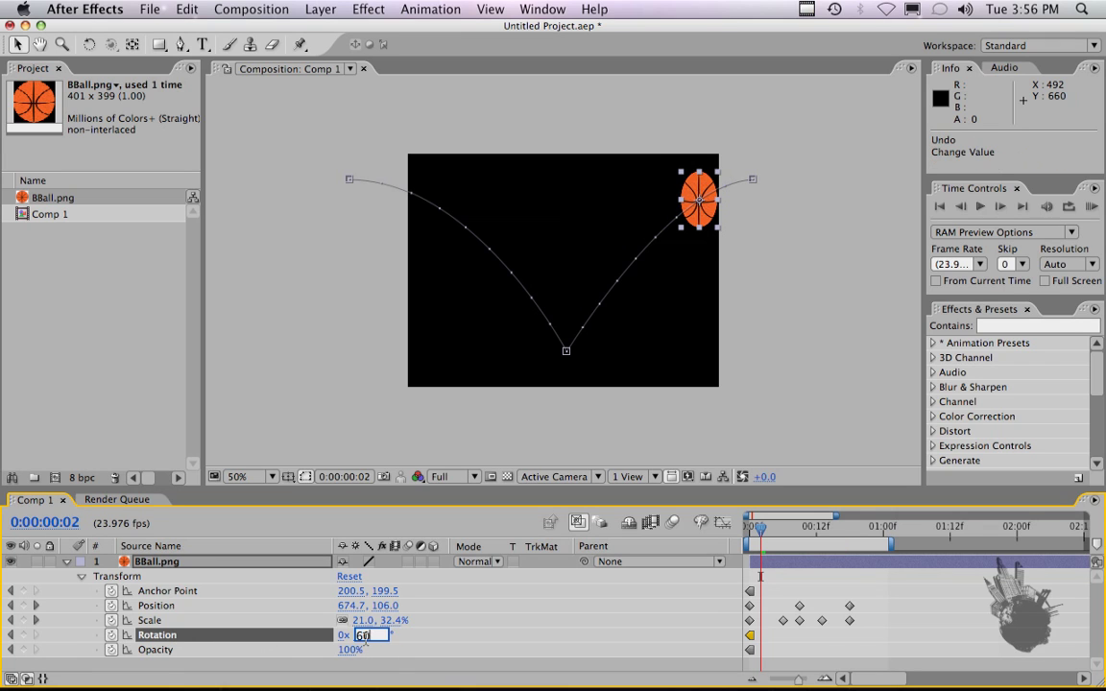
text(60)
key(Return)
click(368, 635)
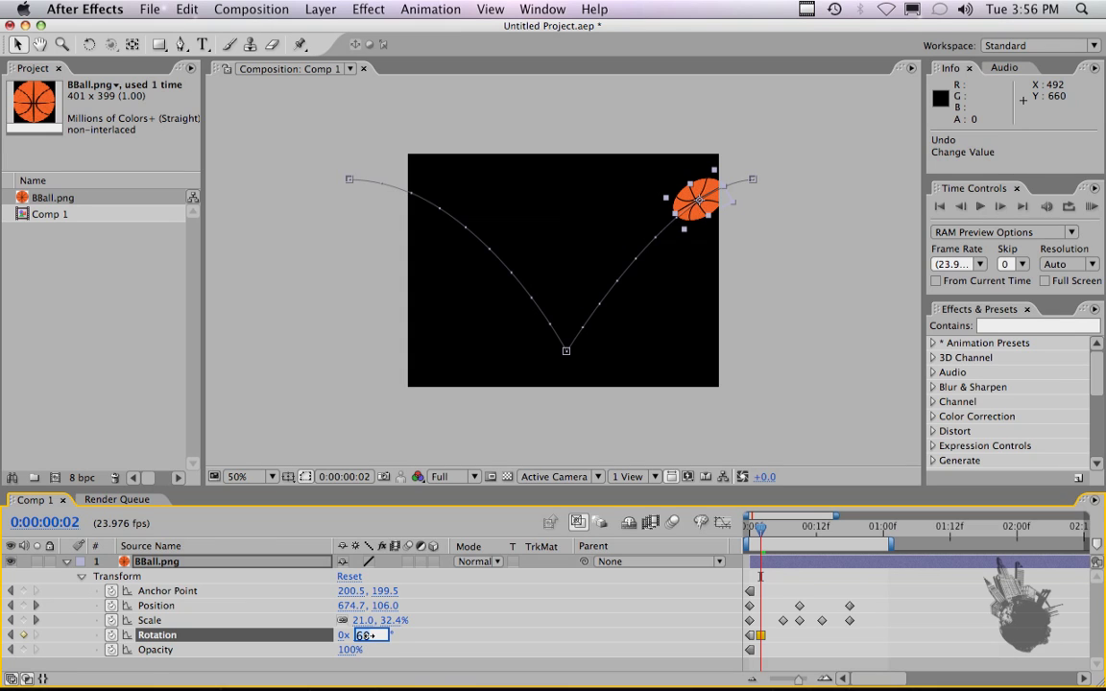
text(50)
key(Return)
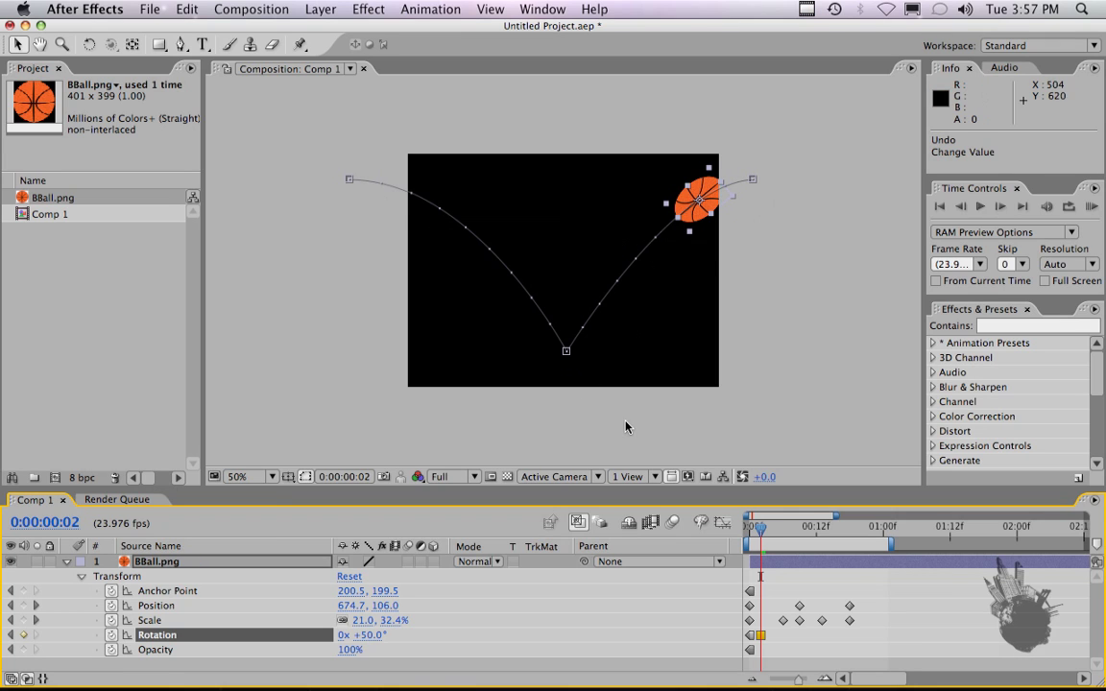
drag(760, 635, 752, 638)
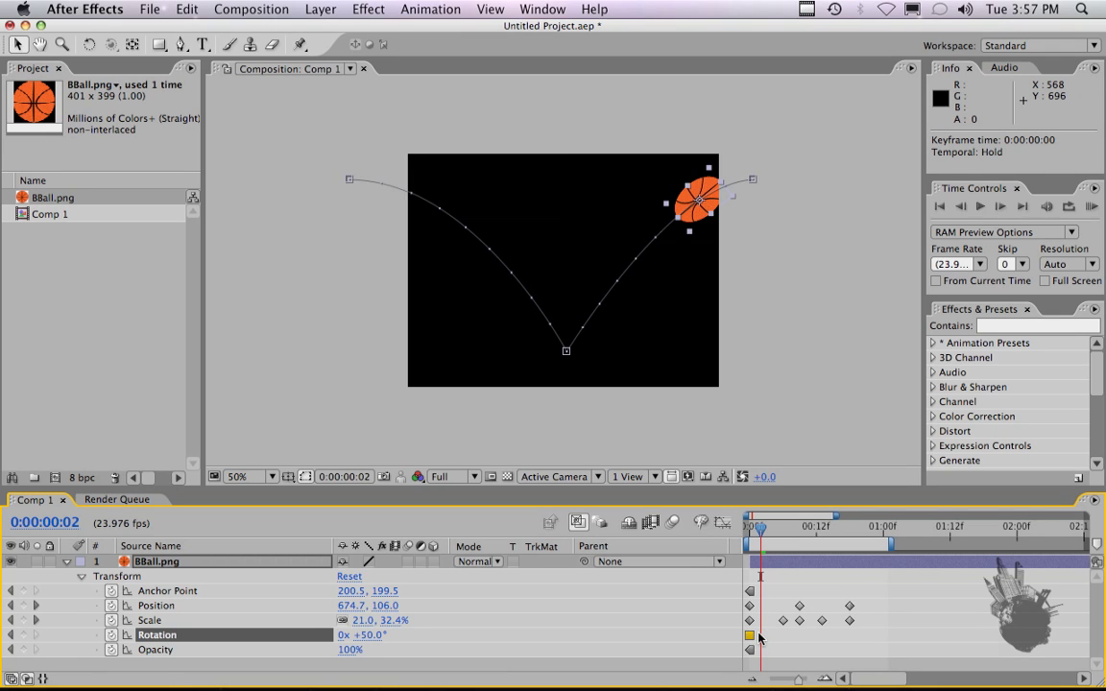
Step: Set the ball's Rotation to 0° at the frame 9 bounce
key(k)
key(k)
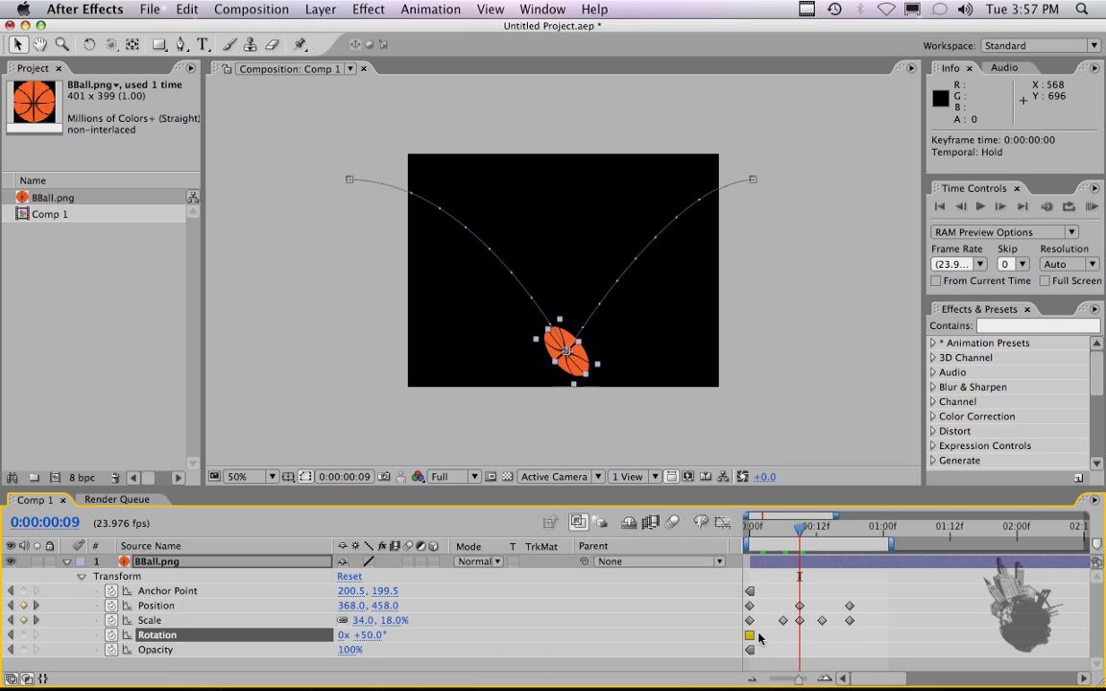
click(373, 636)
text(0)
key(Return)
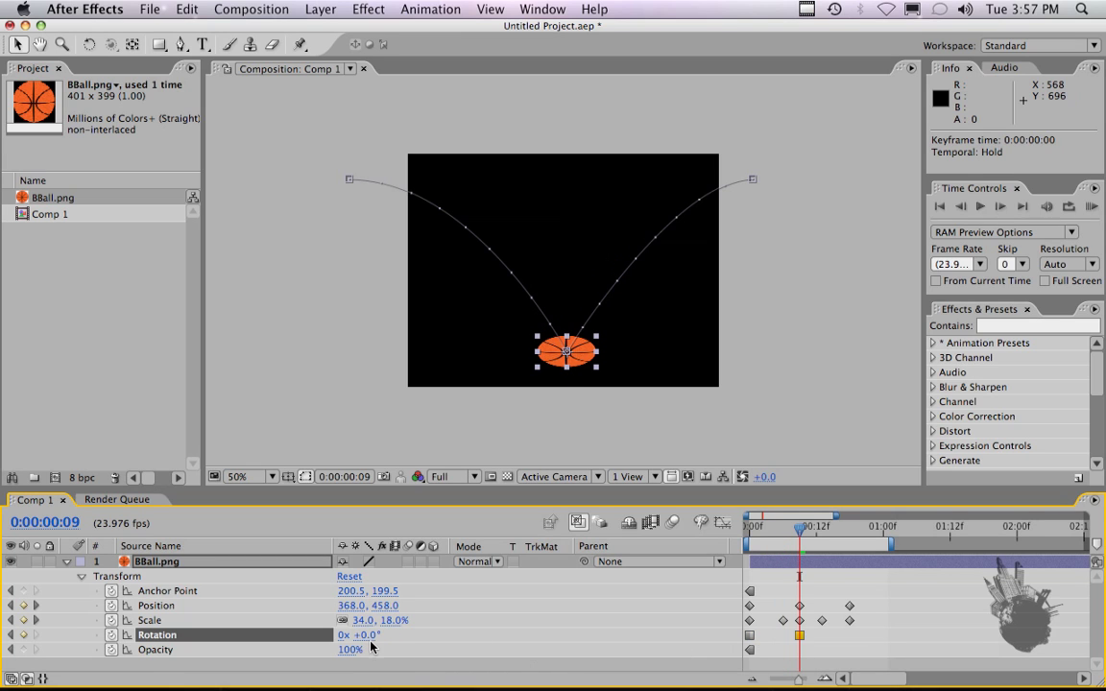
key(k)
key(k)
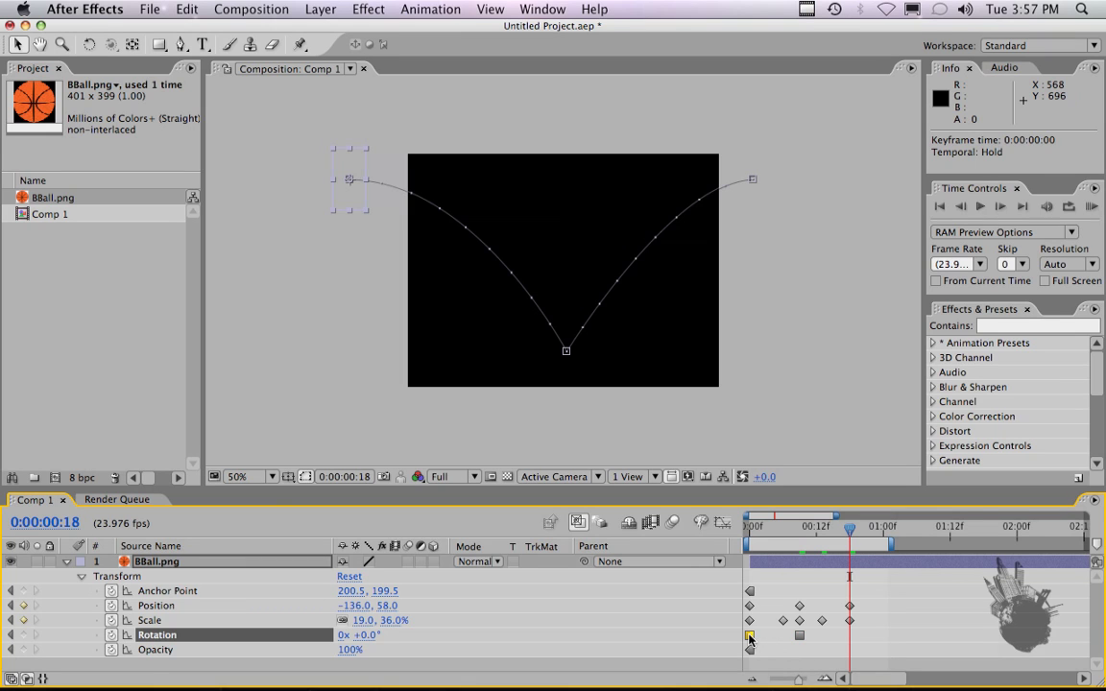
Step: Add a -50° Rotation keyframe at frame 18 and select all three Rotation keyframes
key(super+c)
key(super+v)
click(372, 636)
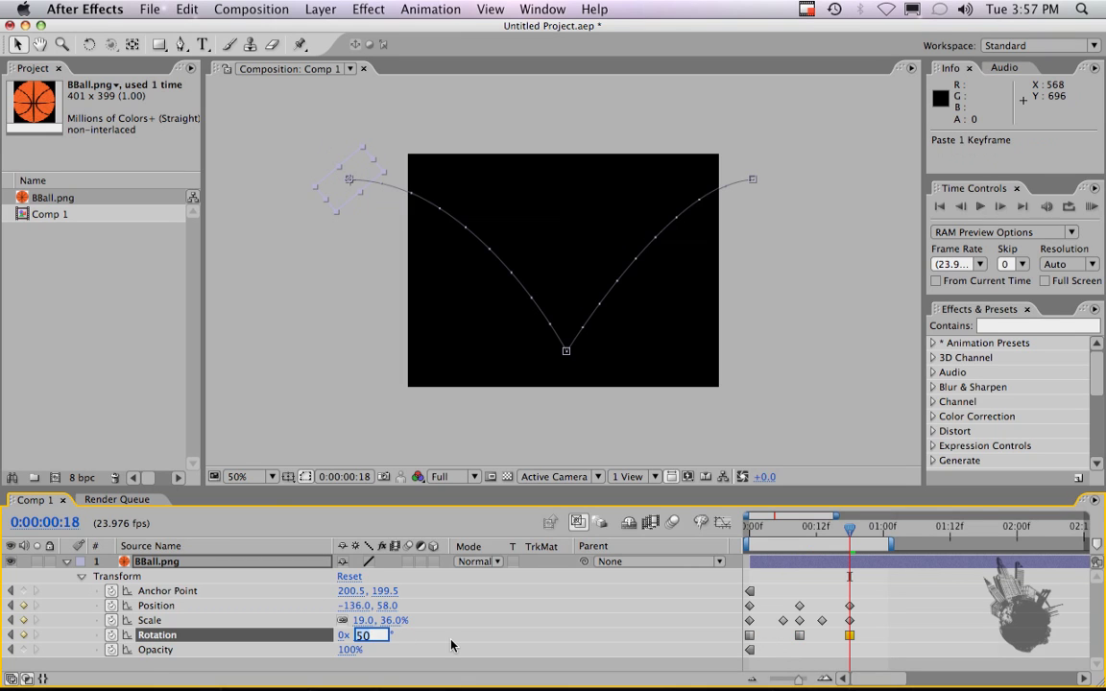
text(-50)
key(Return)
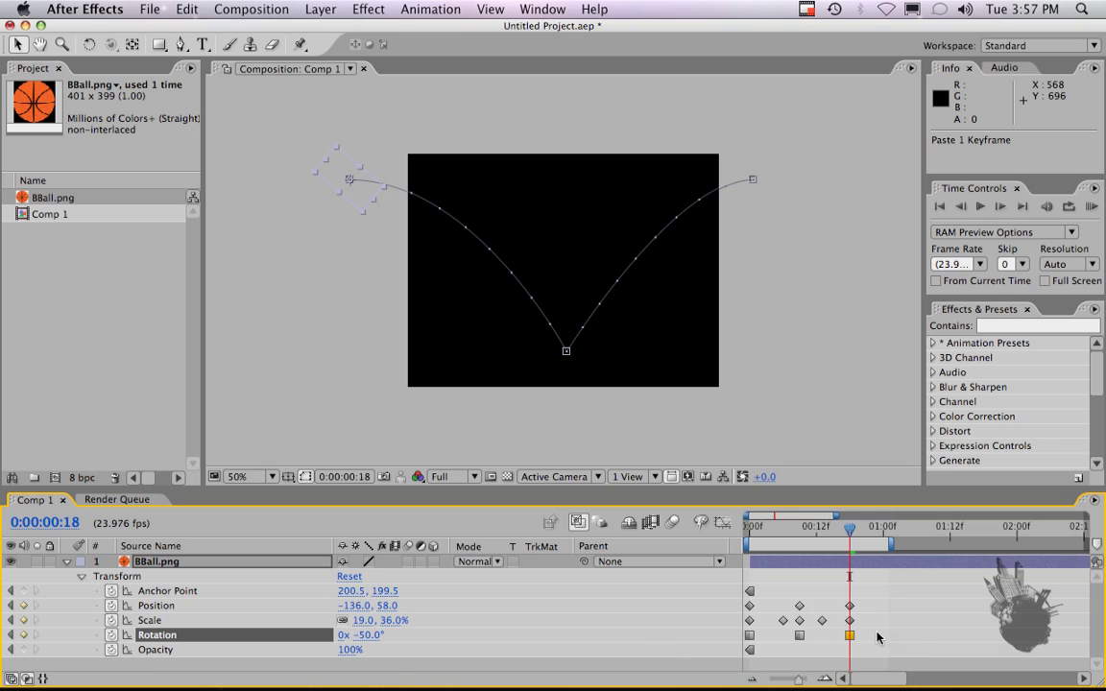
click(789, 580)
drag(729, 637, 808, 642)
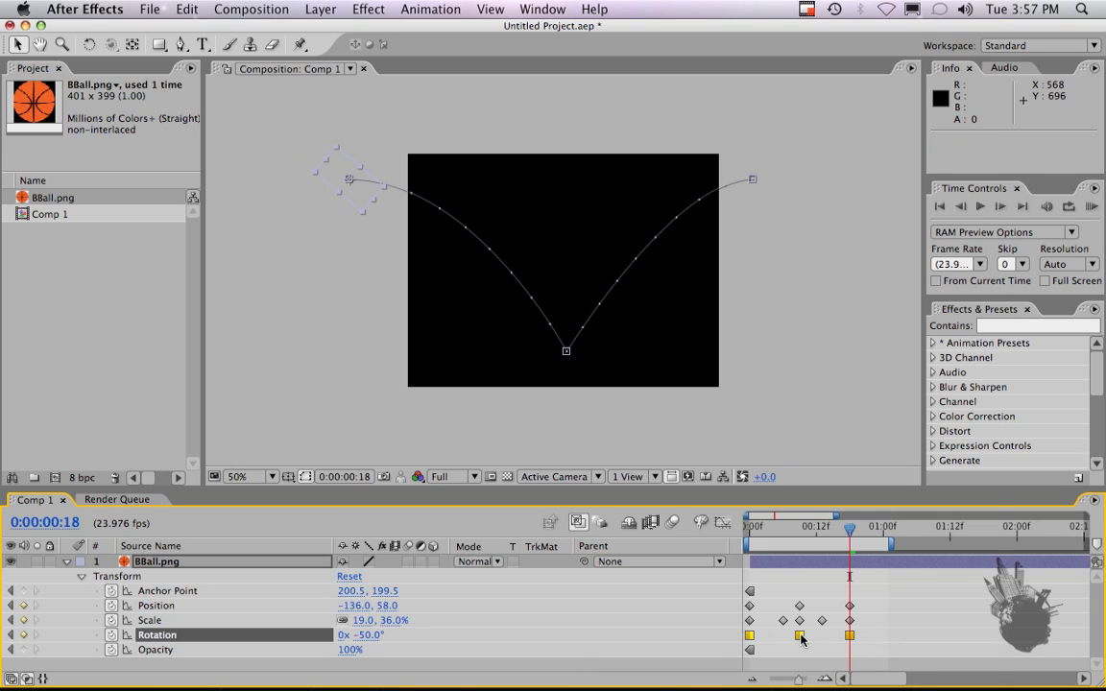
Step: Change the three Rotation keyframes' temporal interpolation from Hold to Linear
right_click(800, 635)
mouse_move(891, 671)
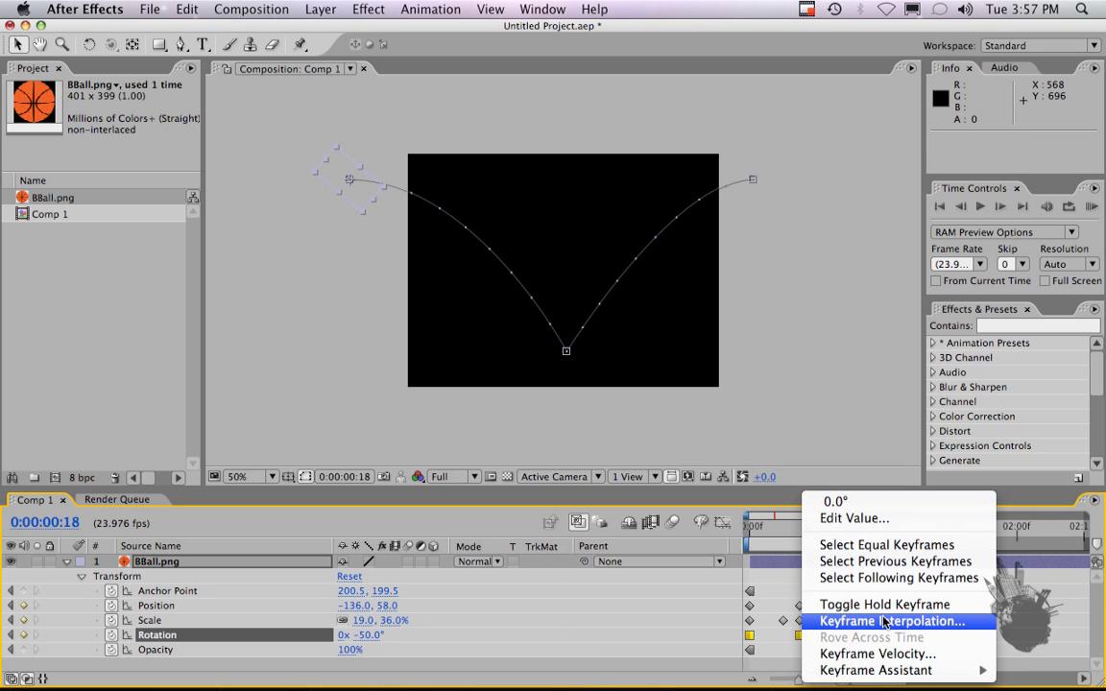
click(884, 622)
click(898, 452)
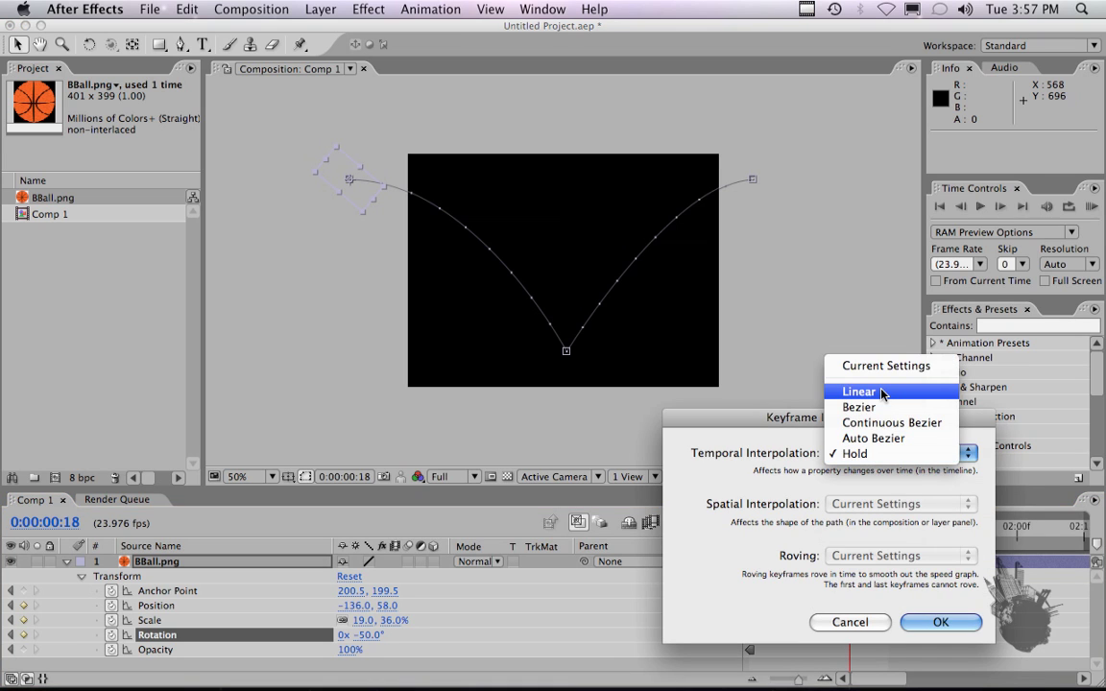
click(851, 388)
click(936, 622)
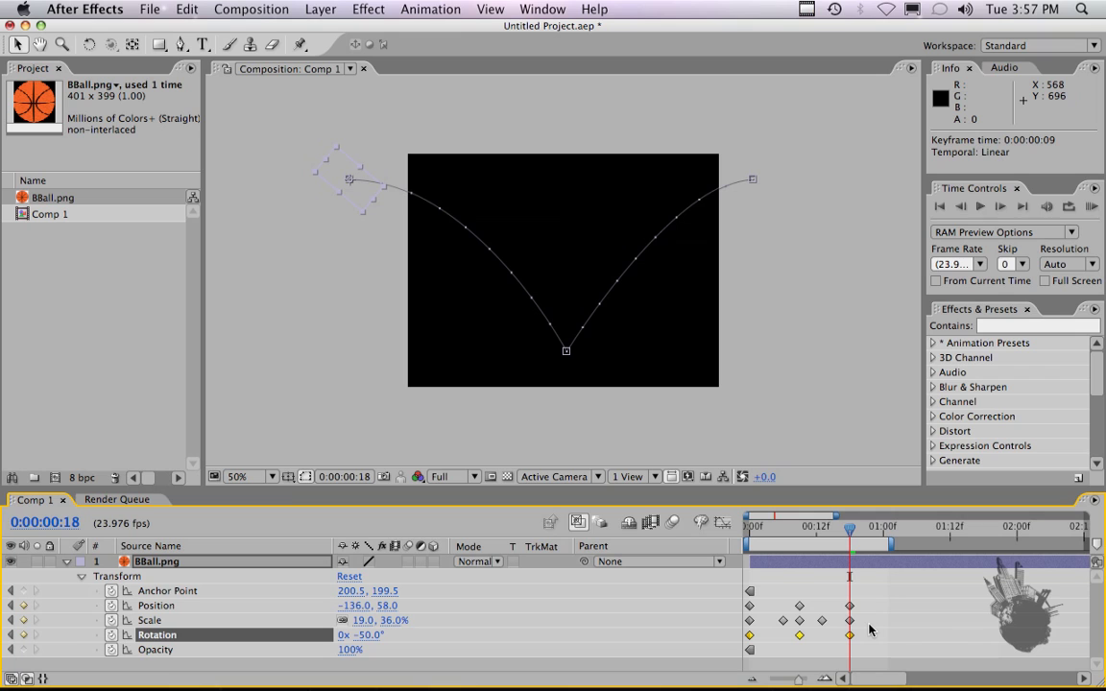
Step: Run a real-time RAM preview of all 25 frames of the rotating, squashing bounce
key(KP_0)
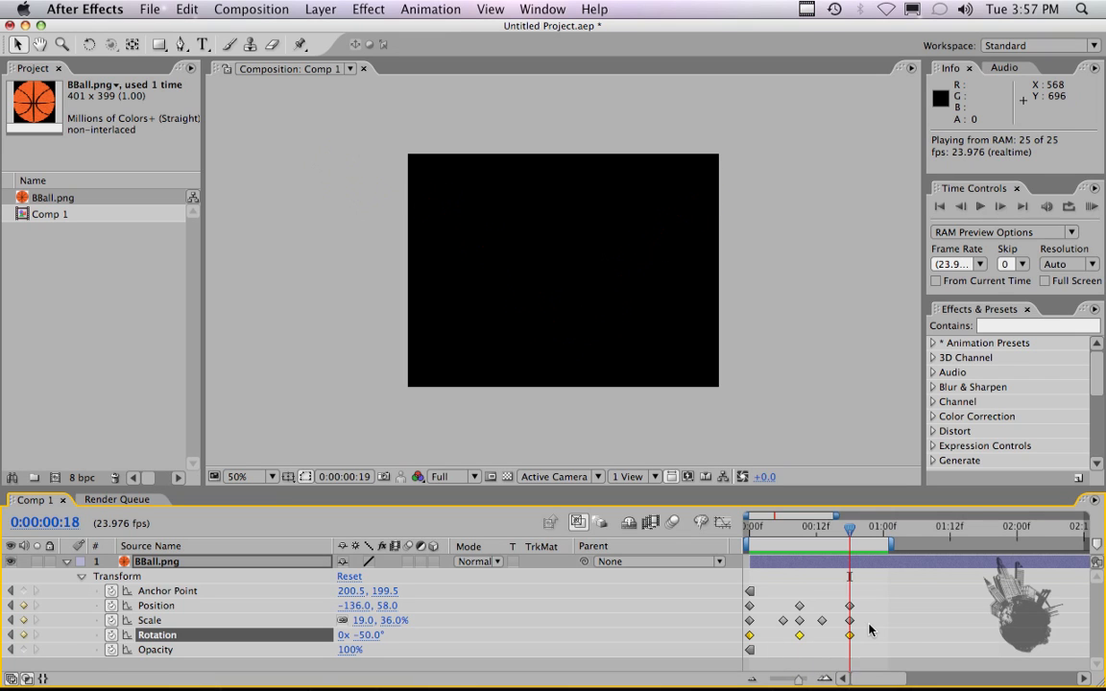